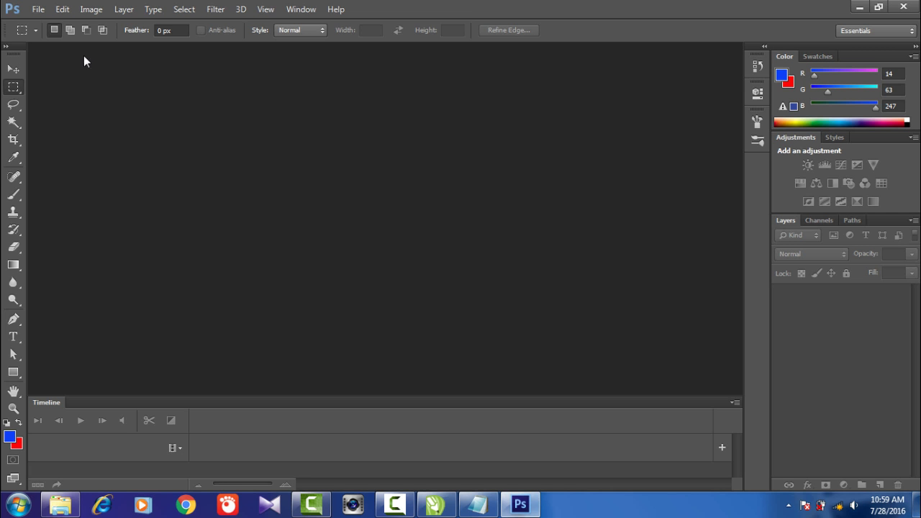
Browse into the Long Sleeve T-Shirt MockUp PSD folder in the Open dialog
{"action": "left_click", "coordinate": [43, 13]}
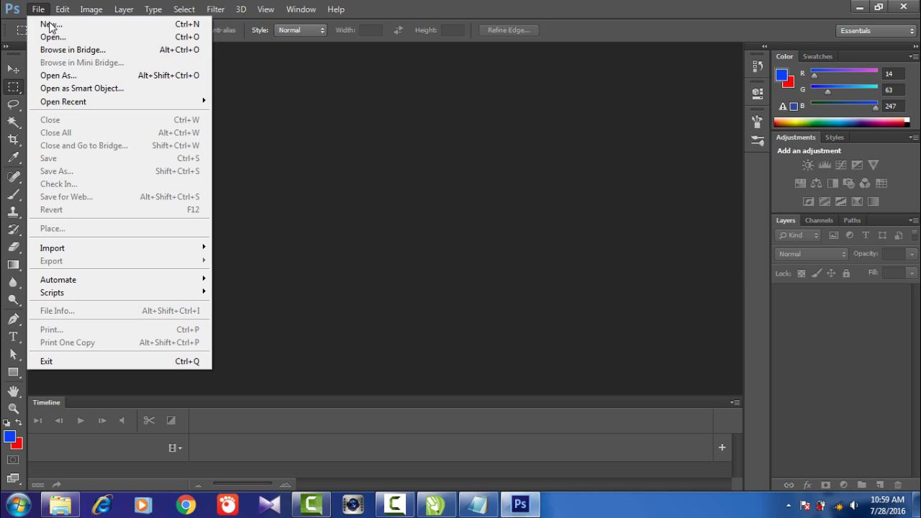
{"action": "left_click", "coordinate": [55, 38]}
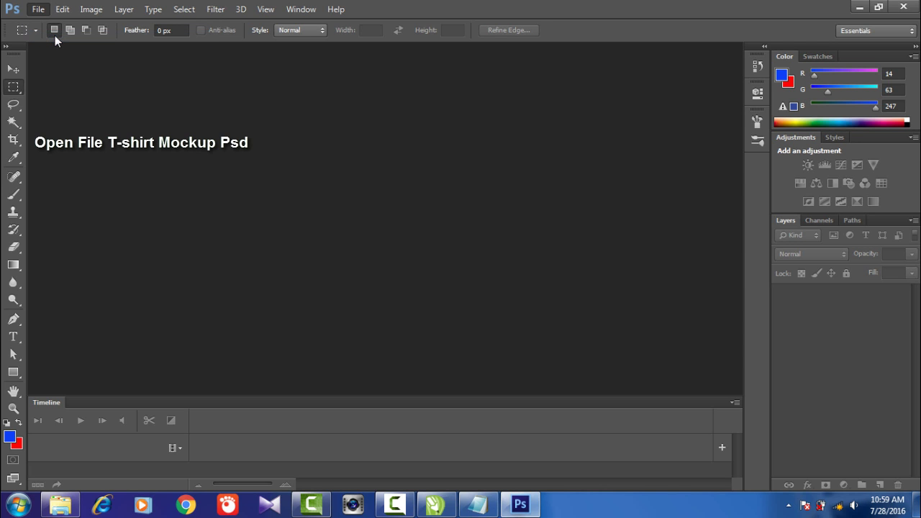
{"action": "left_click_drag", "start_coordinate": [637, 134], "coordinate": [638, 149]}
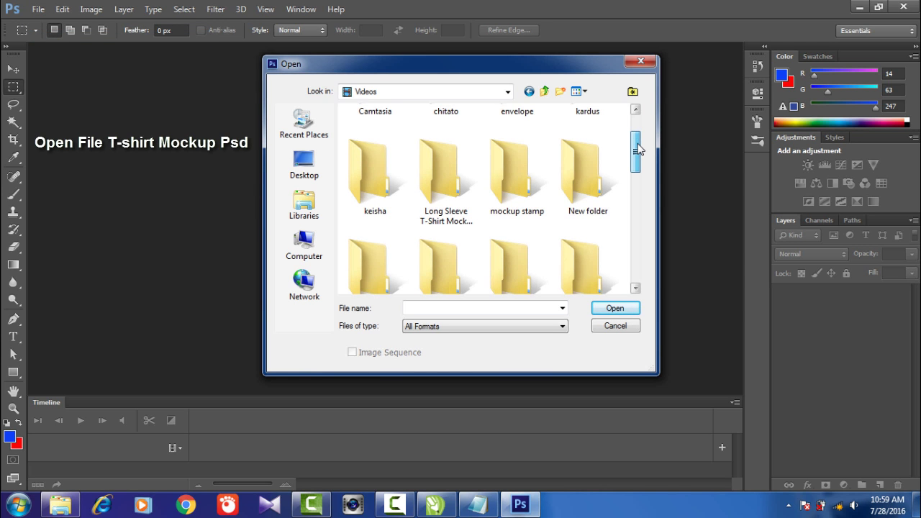
{"action": "left_click", "coordinate": [466, 205]}
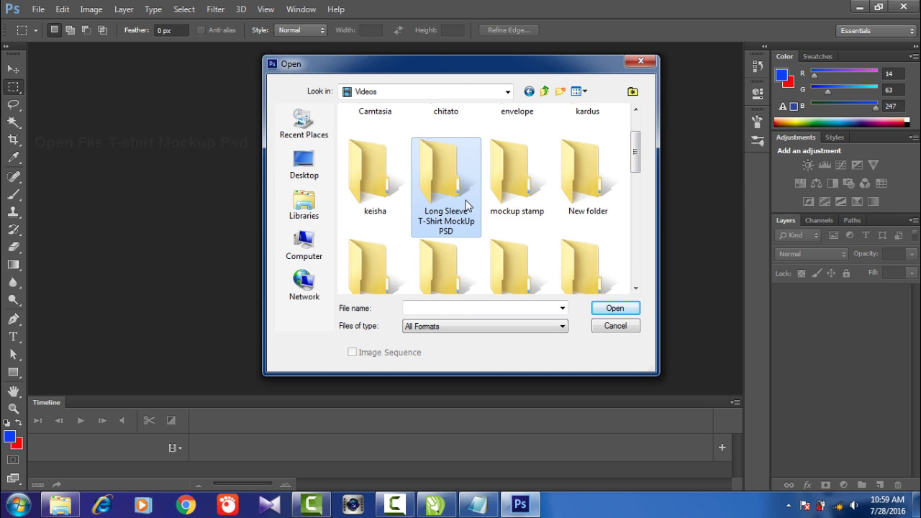
{"action": "double_click", "coordinate": [466, 206]}
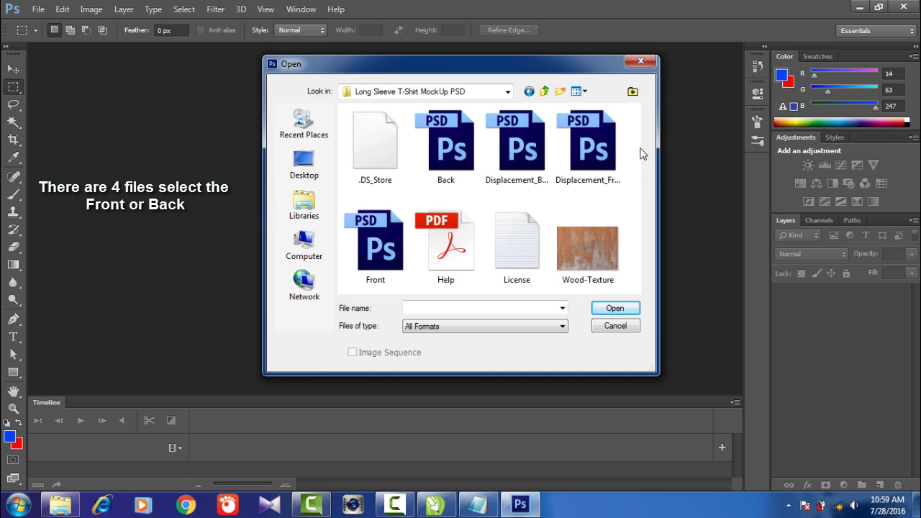
Look over the Back and Displacement files, then open the Front mockup
{"action": "left_click", "coordinate": [596, 147]}
{"action": "left_click", "coordinate": [519, 148]}
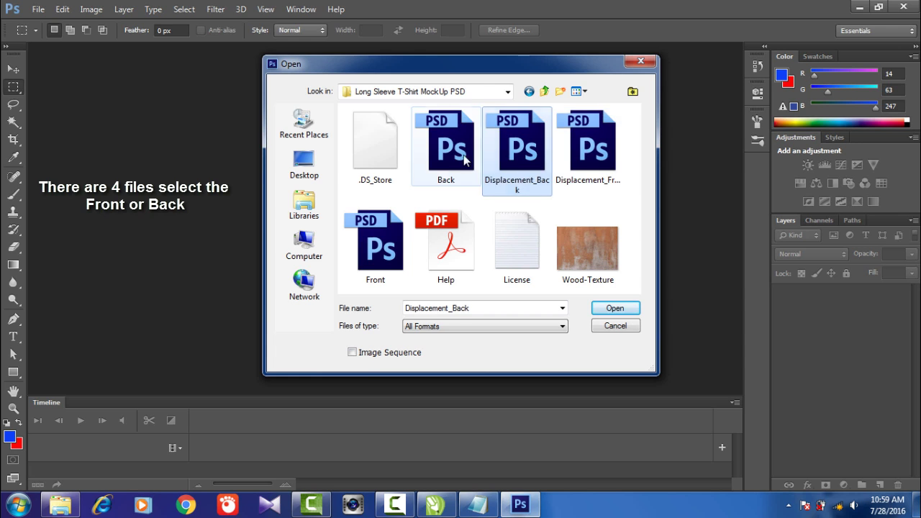
{"action": "left_click", "coordinate": [461, 155]}
{"action": "left_click", "coordinate": [518, 151]}
{"action": "left_click", "coordinate": [567, 157]}
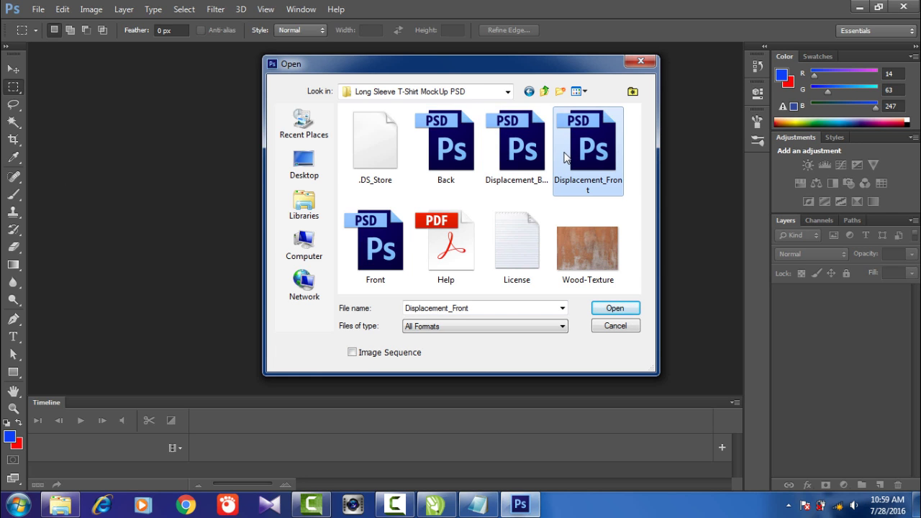
{"action": "left_click", "coordinate": [522, 151]}
{"action": "left_click", "coordinate": [448, 151]}
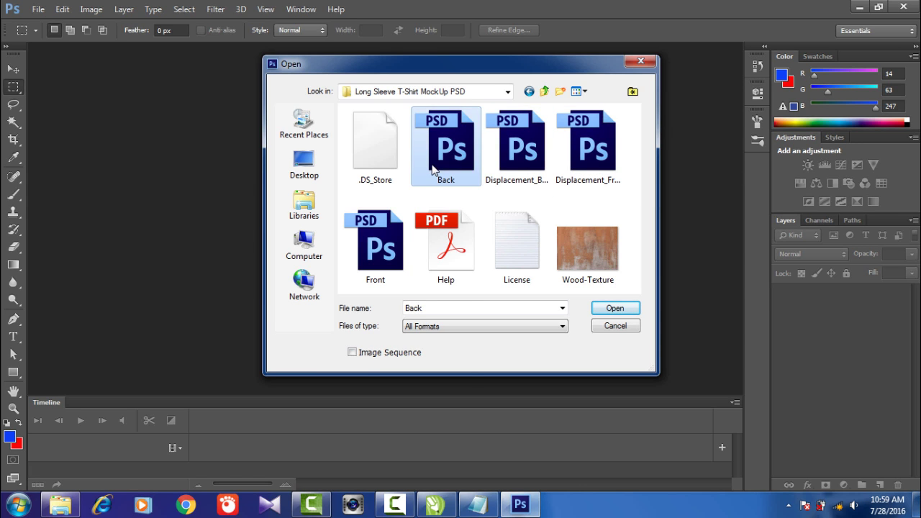
{"action": "left_click", "coordinate": [394, 233]}
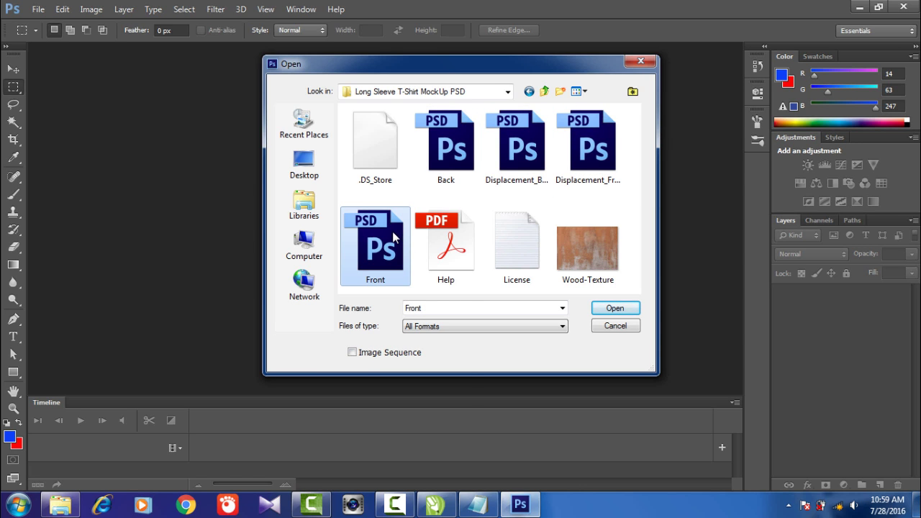
{"action": "left_click", "coordinate": [604, 307]}
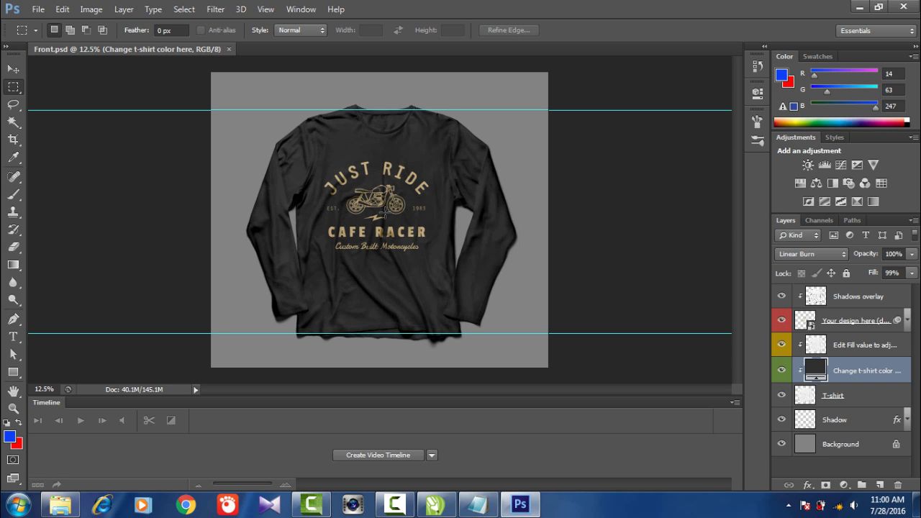
Open the Back mockup file alongside Front for comparison
{"action": "left_click", "coordinate": [37, 8]}
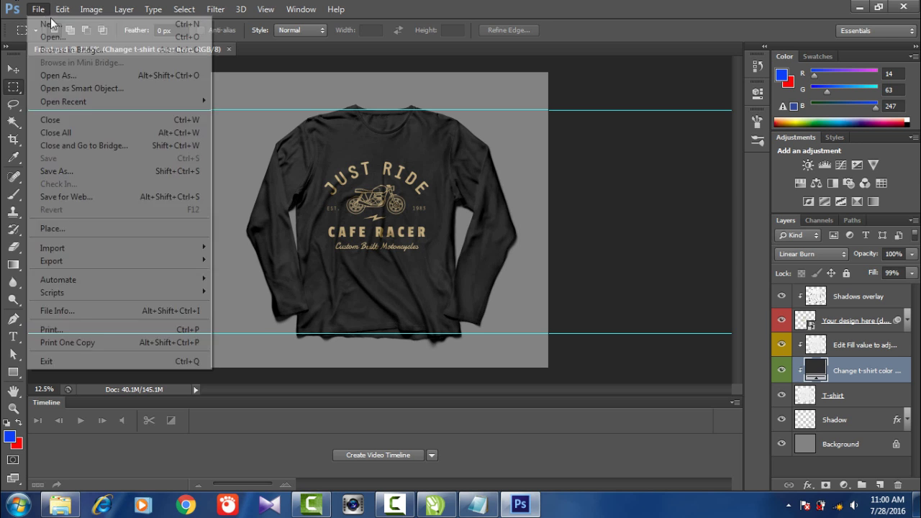
{"action": "left_click", "coordinate": [50, 36]}
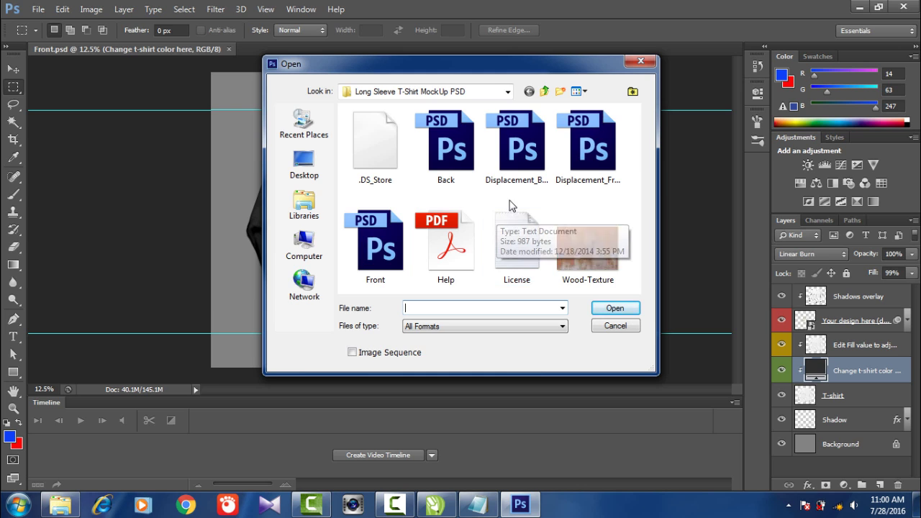
{"action": "left_click", "coordinate": [447, 147]}
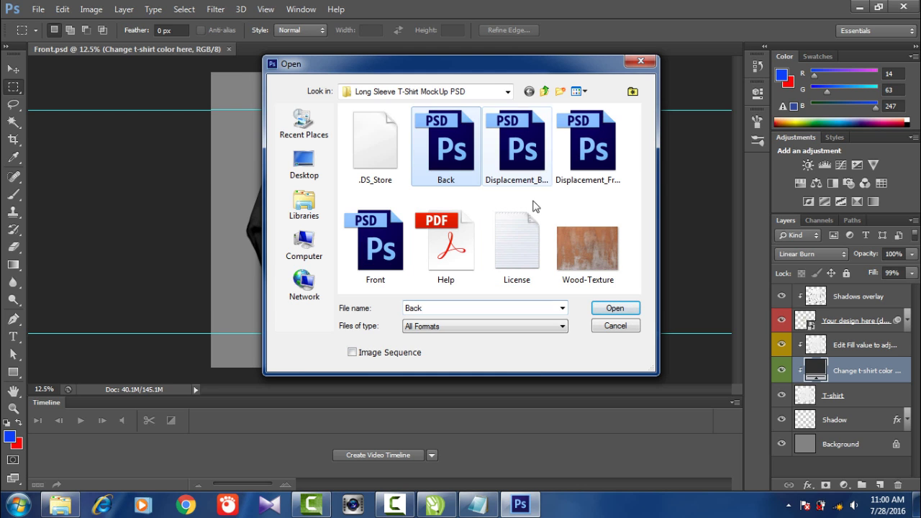
{"action": "left_click", "coordinate": [609, 307]}
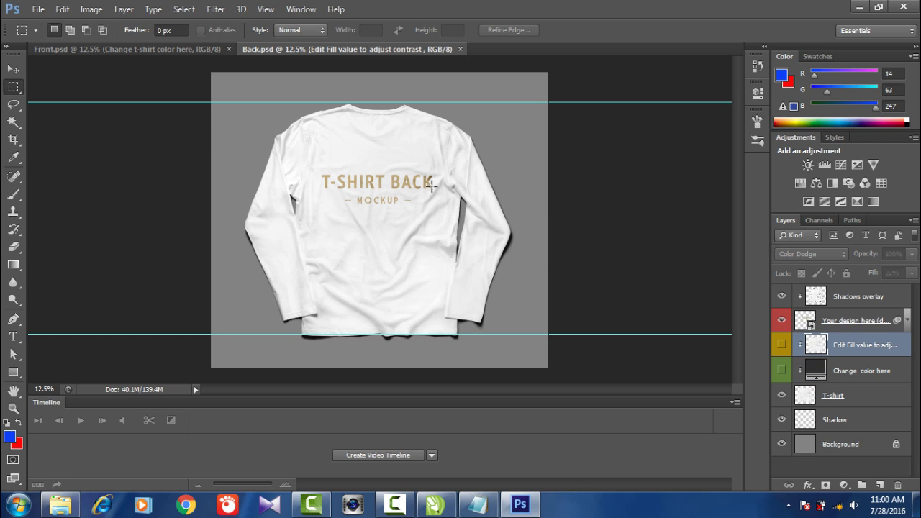
Return to Front.psd, close Back.psd and select the Move tool
{"action": "left_click", "coordinate": [172, 51]}
{"action": "left_click", "coordinate": [460, 49]}
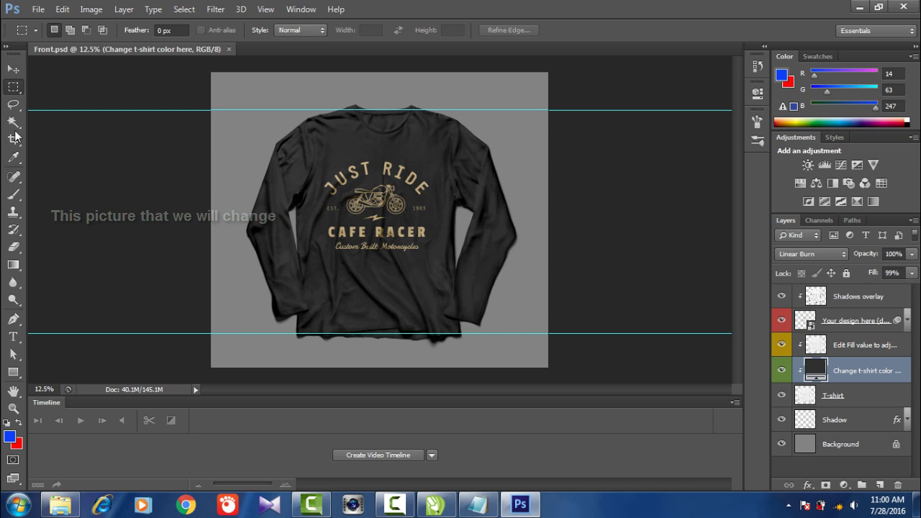
{"action": "left_click", "coordinate": [13, 69]}
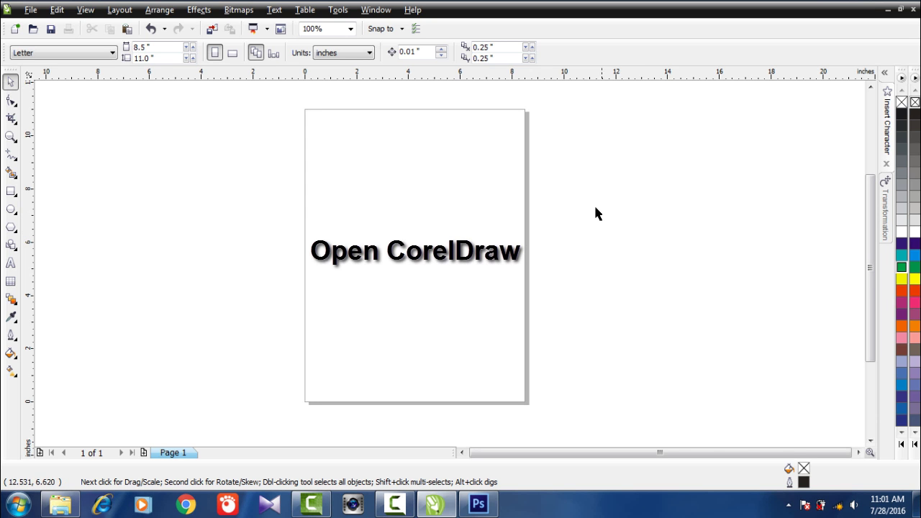
Set the Insert Character docker font to Webdings and pick the boombox radio glyph (0186)
{"action": "left_click", "coordinate": [888, 142]}
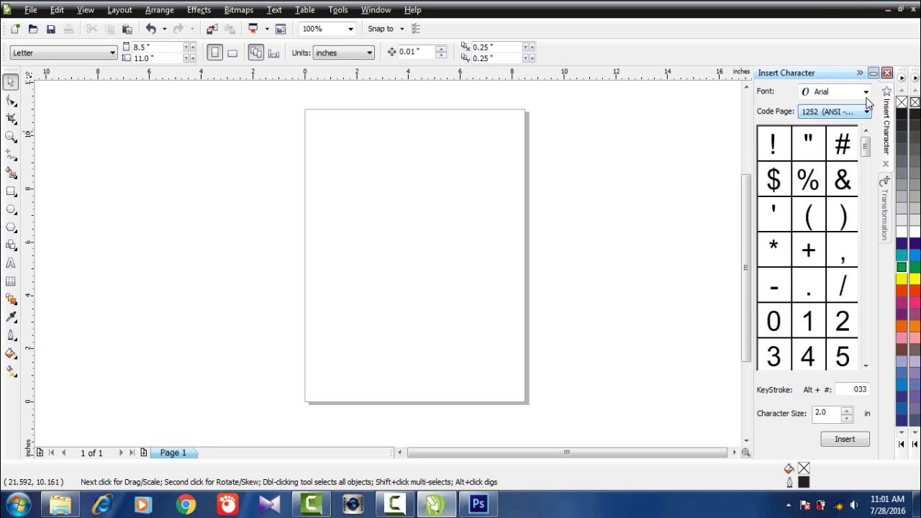
{"action": "left_click", "coordinate": [866, 92]}
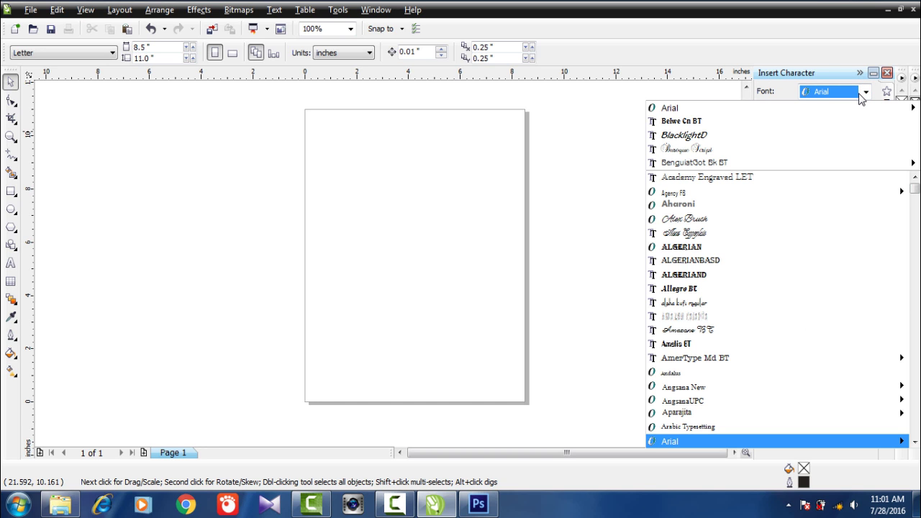
{"action": "type", "text": "Webdings"}
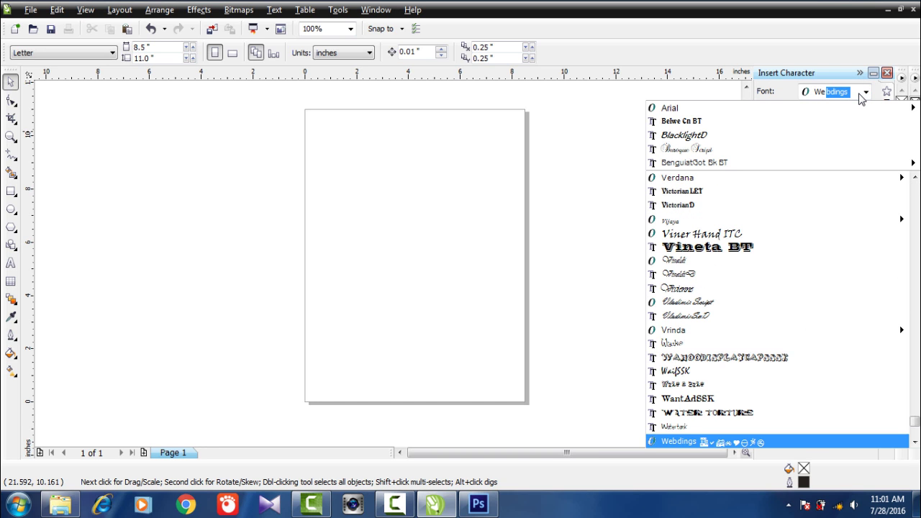
{"action": "key", "text": "Return"}
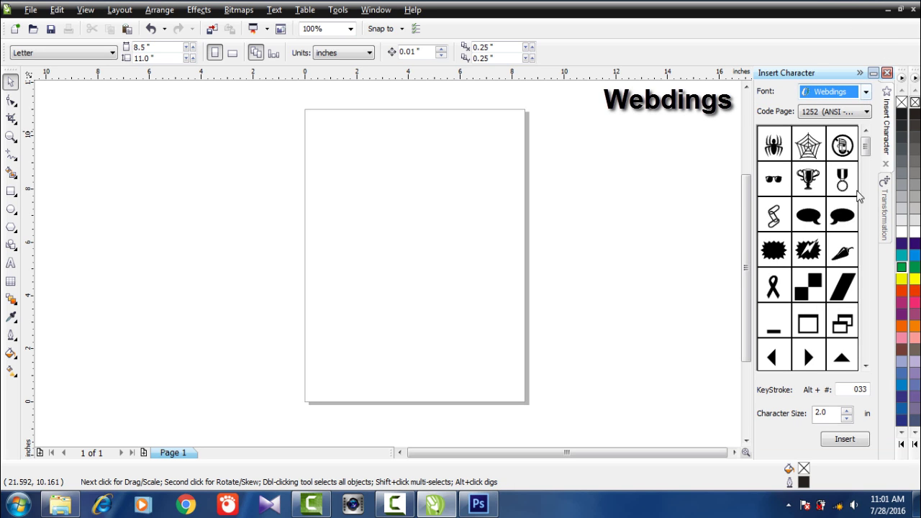
{"action": "left_click_drag", "start_coordinate": [867, 150], "coordinate": [871, 179]}
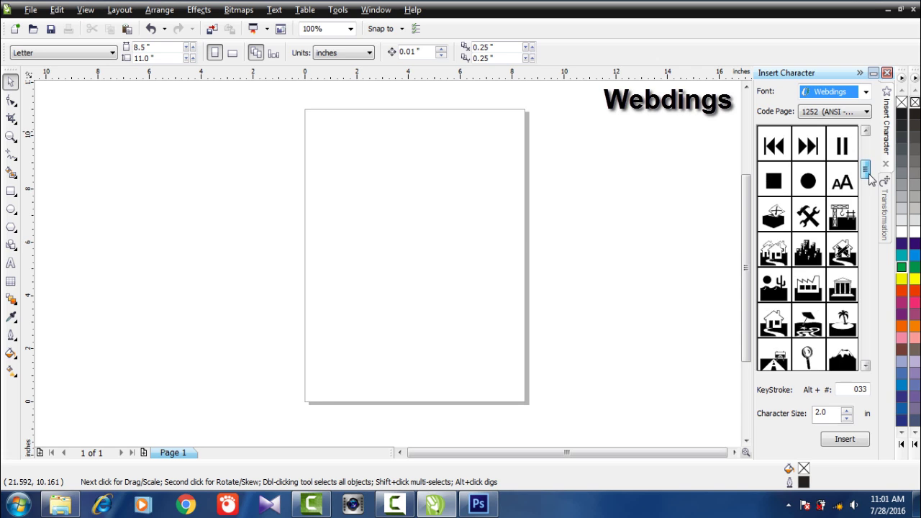
{"action": "left_click_drag", "start_coordinate": [866, 173], "coordinate": [858, 291]}
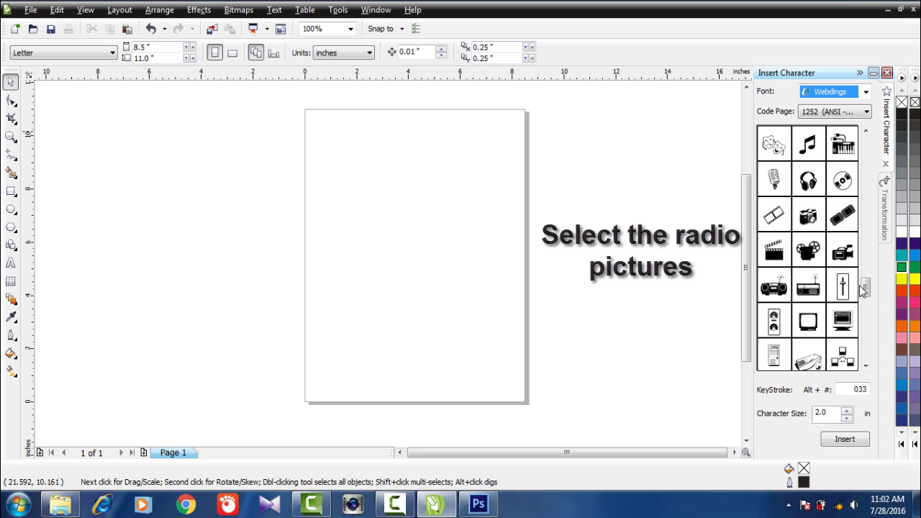
{"action": "left_click", "coordinate": [776, 290]}
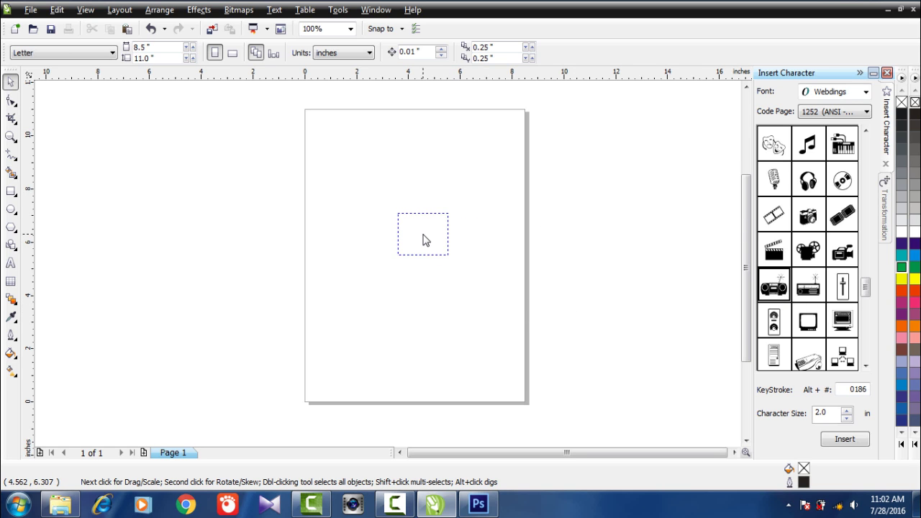
Drag the boombox glyph onto the page, enlarge it and collapse the character docker
{"action": "left_click_drag", "start_coordinate": [534, 319], "coordinate": [422, 239]}
{"action": "left_click", "coordinate": [493, 258]}
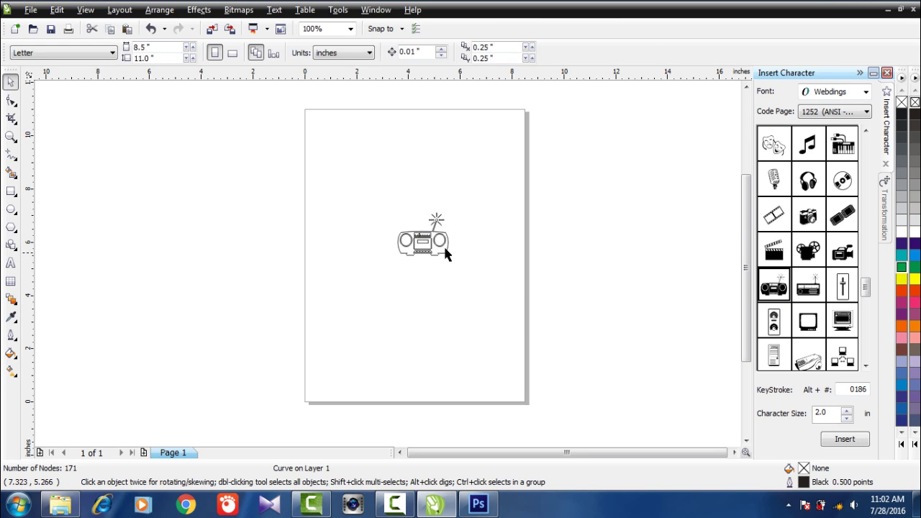
{"action": "left_click", "coordinate": [443, 245]}
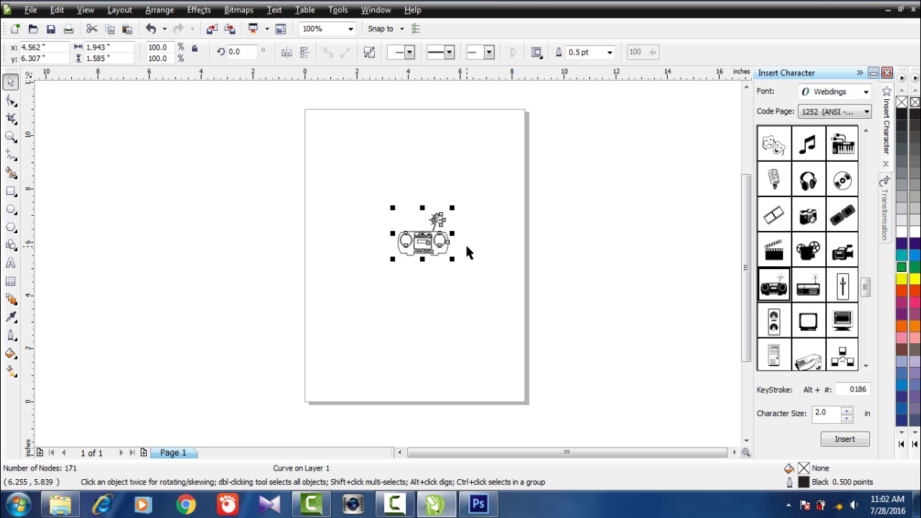
{"action": "left_click_drag", "start_coordinate": [452, 261], "coordinate": [502, 305]}
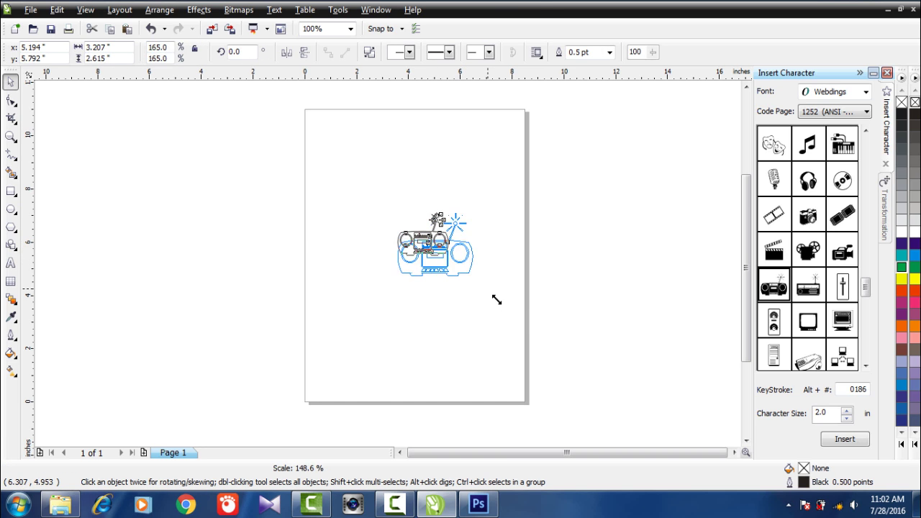
{"action": "left_click", "coordinate": [561, 304]}
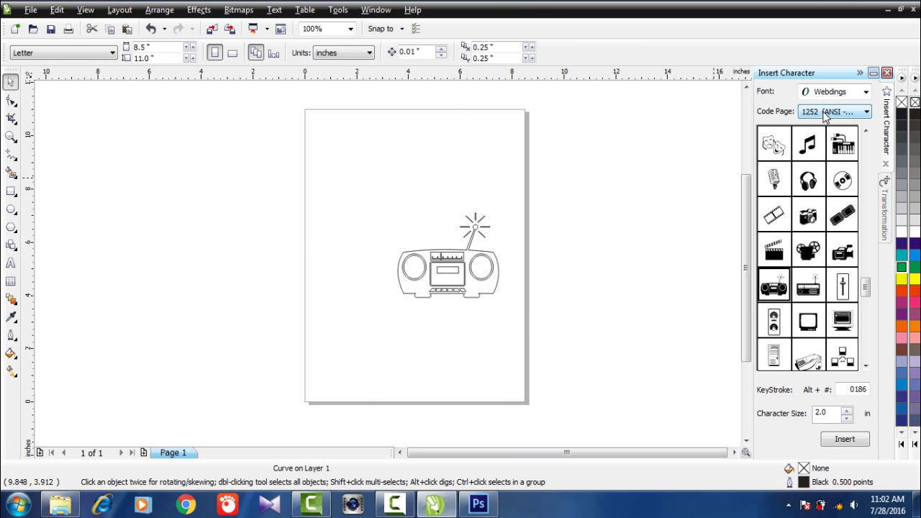
{"action": "left_click", "coordinate": [873, 72]}
Move the boombox left and enlarge it further from its corners
{"action": "left_click", "coordinate": [472, 266]}
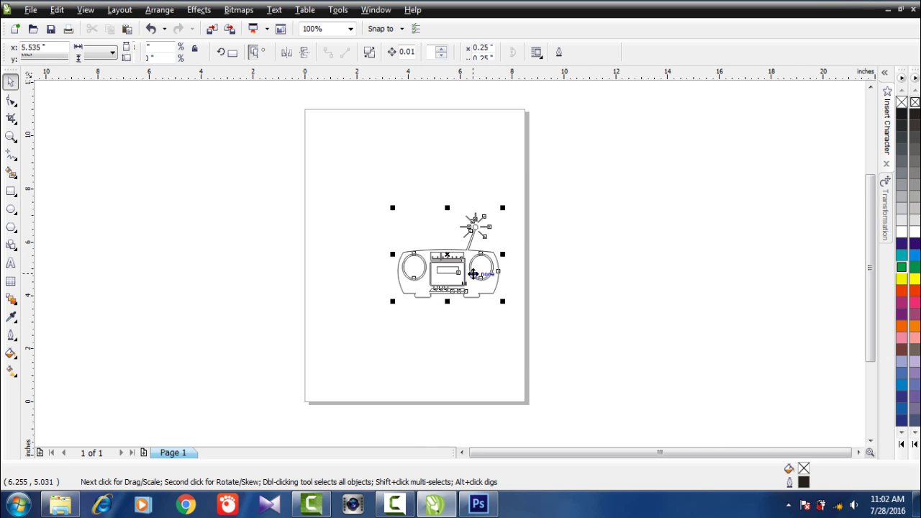
{"action": "left_click_drag", "start_coordinate": [452, 280], "coordinate": [405, 270]}
{"action": "left_click_drag", "start_coordinate": [461, 201], "coordinate": [507, 187]}
{"action": "left_click", "coordinate": [444, 269]}
{"action": "scroll", "coordinate": [507, 280], "scroll_direction": "up", "scroll_amount": 2}
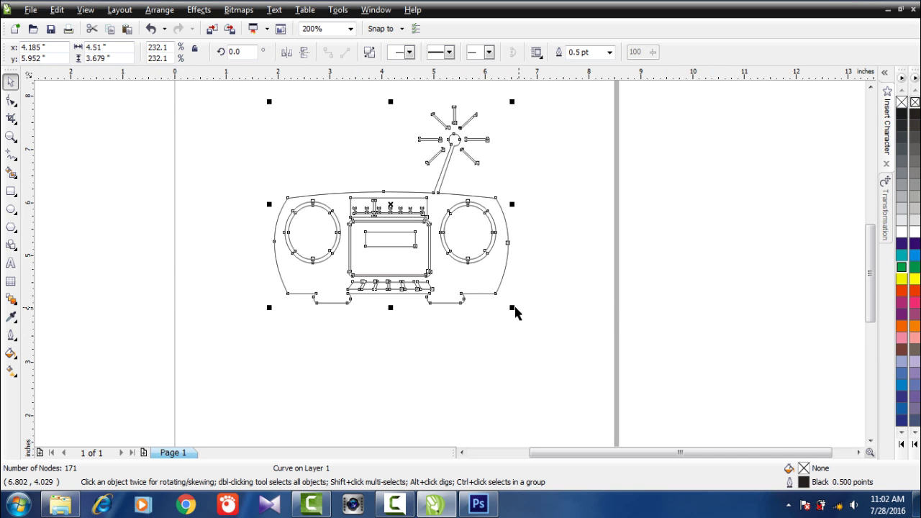
{"action": "left_click_drag", "start_coordinate": [515, 312], "coordinate": [574, 358]}
{"action": "left_click", "coordinate": [472, 303]}
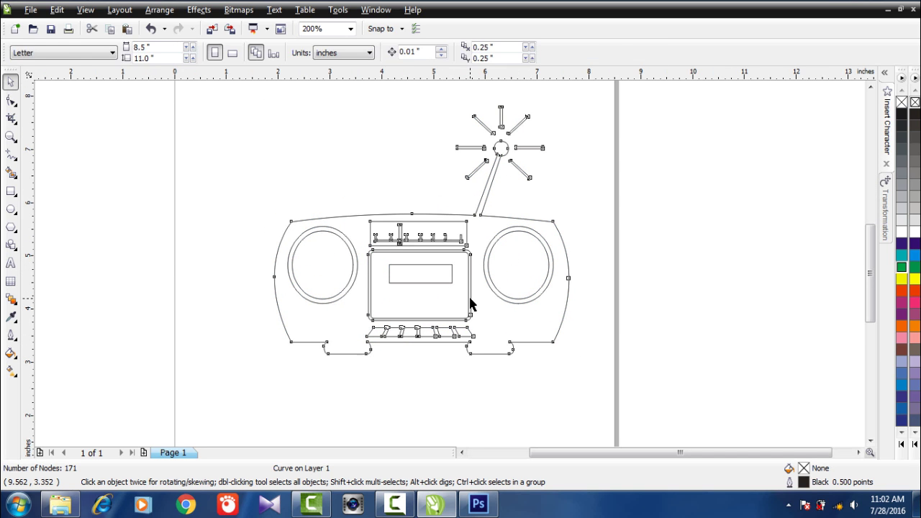
{"action": "scroll", "coordinate": [453, 259], "scroll_direction": "down", "scroll_amount": 2}
Scale the boombox to about 325% (roughly 6.3 by 5.2 inches) and open the Arrange menu
{"action": "left_click_drag", "start_coordinate": [349, 294], "coordinate": [316, 313]}
{"action": "left_click_drag", "start_coordinate": [409, 285], "coordinate": [403, 252]}
{"action": "scroll", "coordinate": [491, 266], "scroll_direction": "down", "scroll_amount": 1}
{"action": "scroll", "coordinate": [451, 264], "scroll_direction": "up", "scroll_amount": 1}
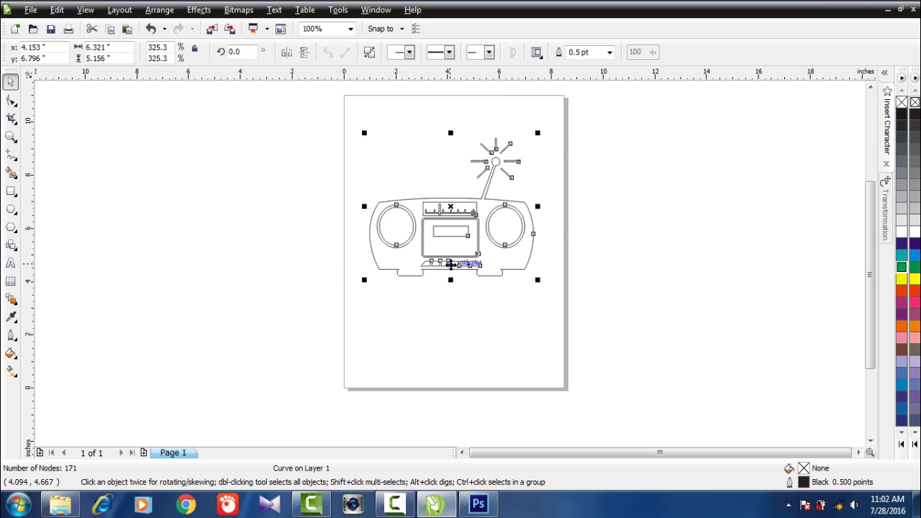
{"action": "scroll", "coordinate": [450, 265], "scroll_direction": "up", "scroll_amount": 1}
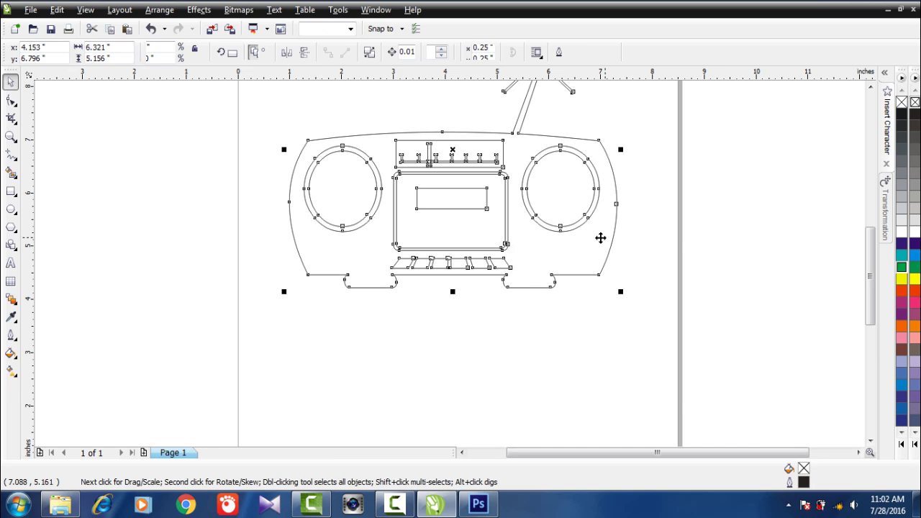
{"action": "scroll", "coordinate": [601, 237], "scroll_direction": "down", "scroll_amount": 1}
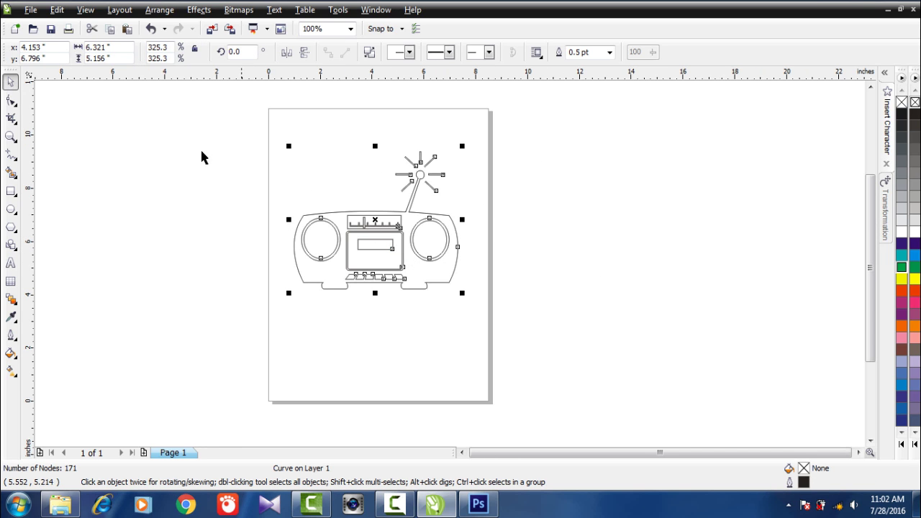
{"action": "left_click", "coordinate": [158, 10]}
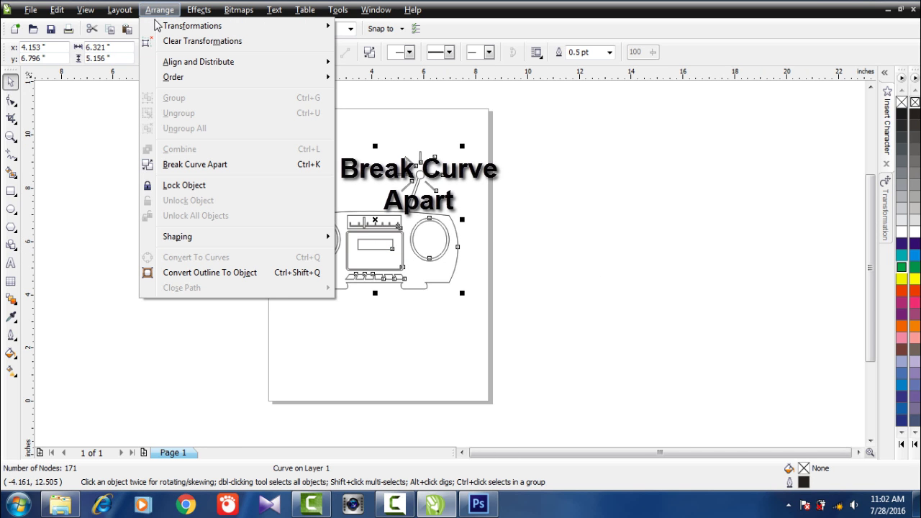
Break the boombox curve apart and select its 27-node outer body shape
{"action": "left_click", "coordinate": [194, 165]}
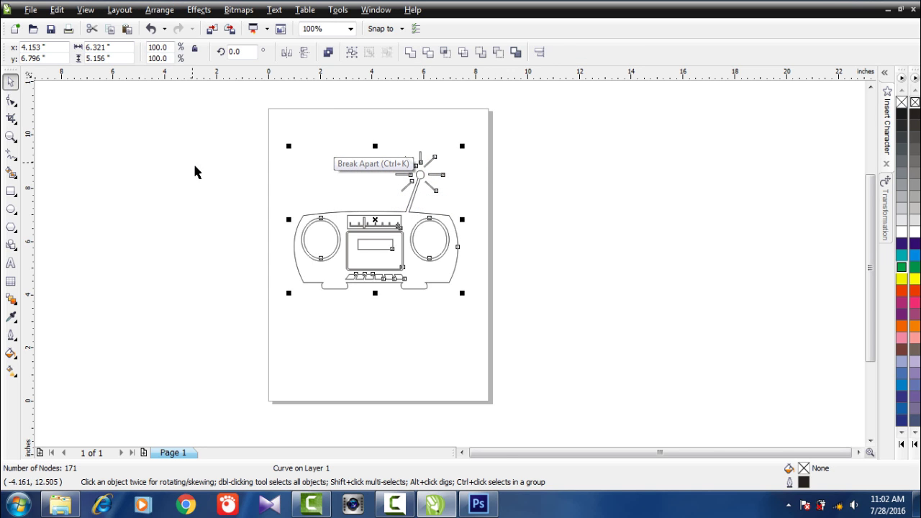
{"action": "left_click", "coordinate": [259, 199]}
{"action": "scroll", "coordinate": [376, 247], "scroll_direction": "up", "scroll_amount": 1}
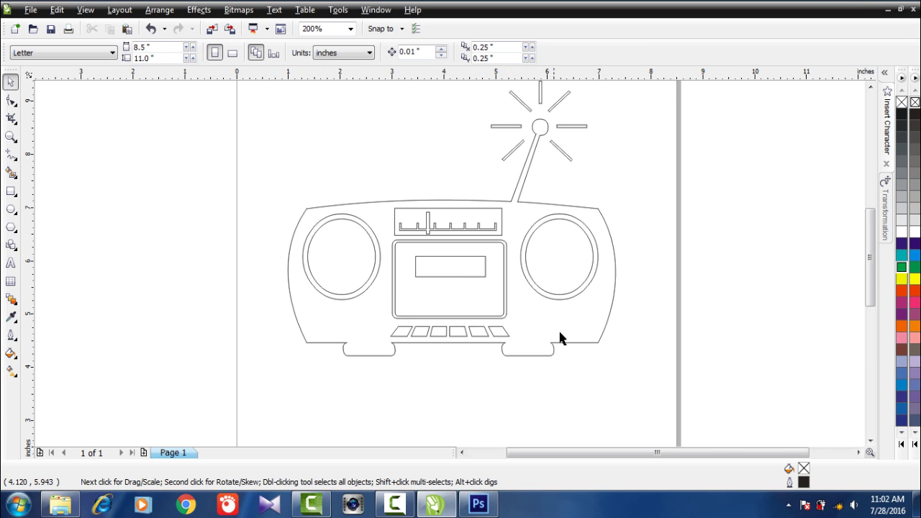
{"action": "left_click", "coordinate": [570, 332]}
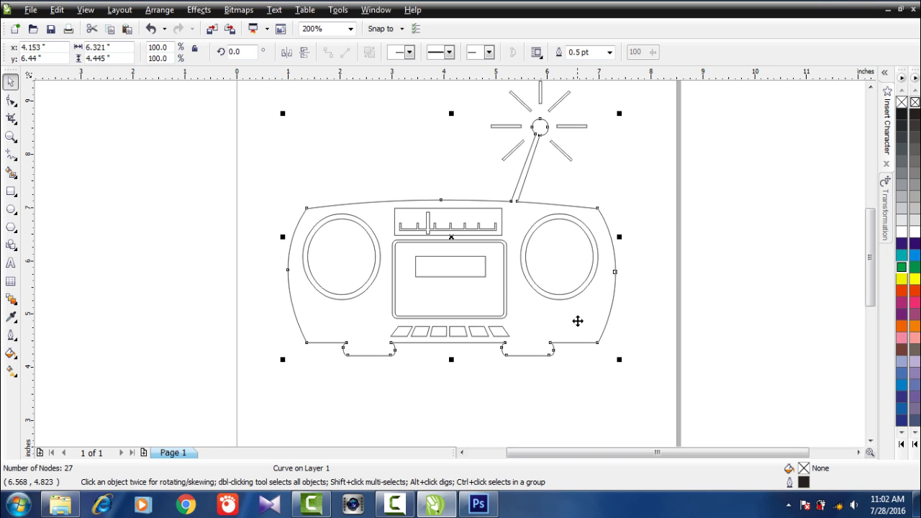
Fill the boombox body Dark Brown and send it behind the other parts
{"action": "left_click", "coordinate": [903, 352]}
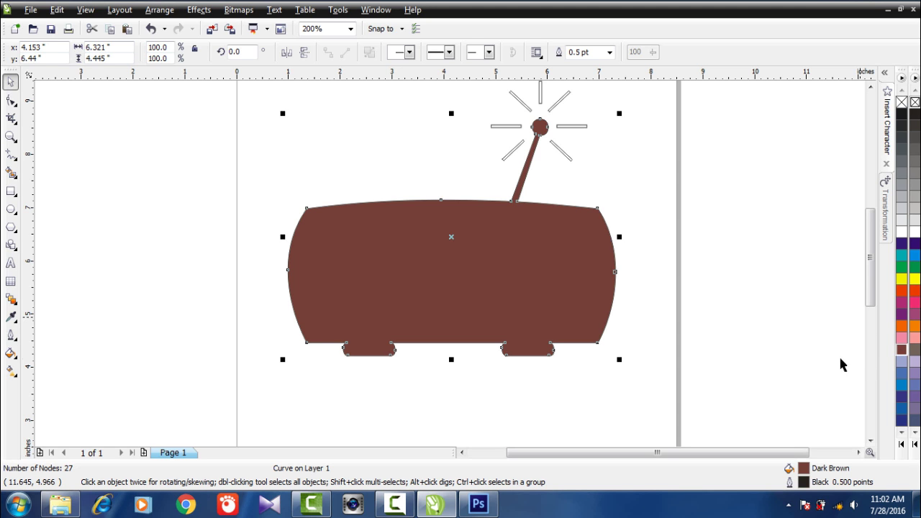
{"action": "left_click", "coordinate": [599, 329]}
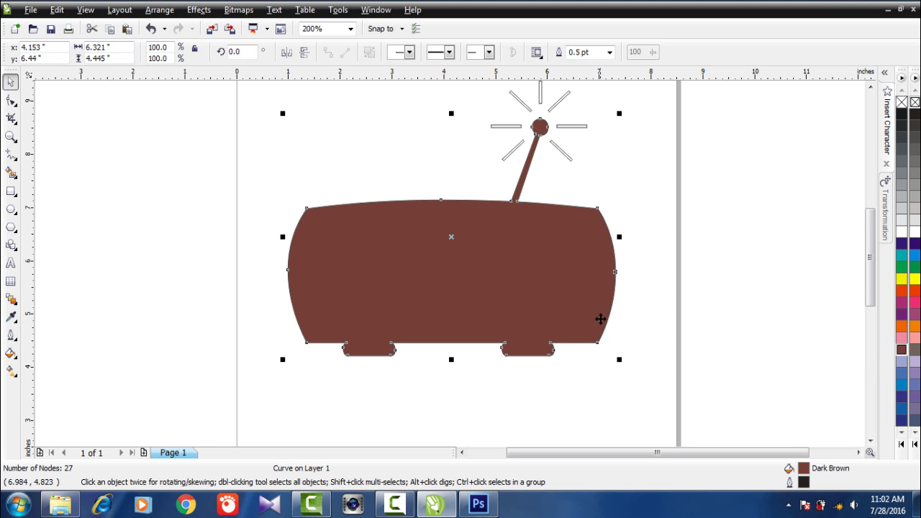
{"action": "key", "text": "shift+Page_Down"}
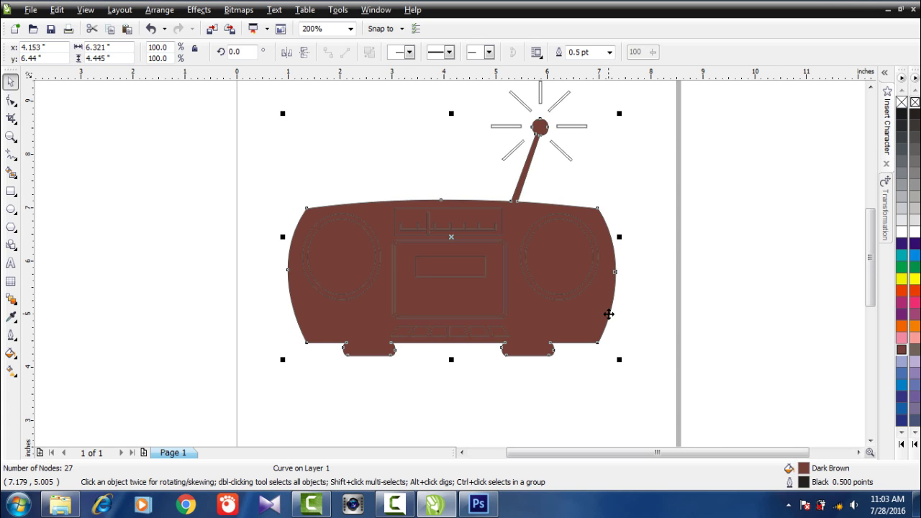
{"action": "left_click", "coordinate": [662, 311]}
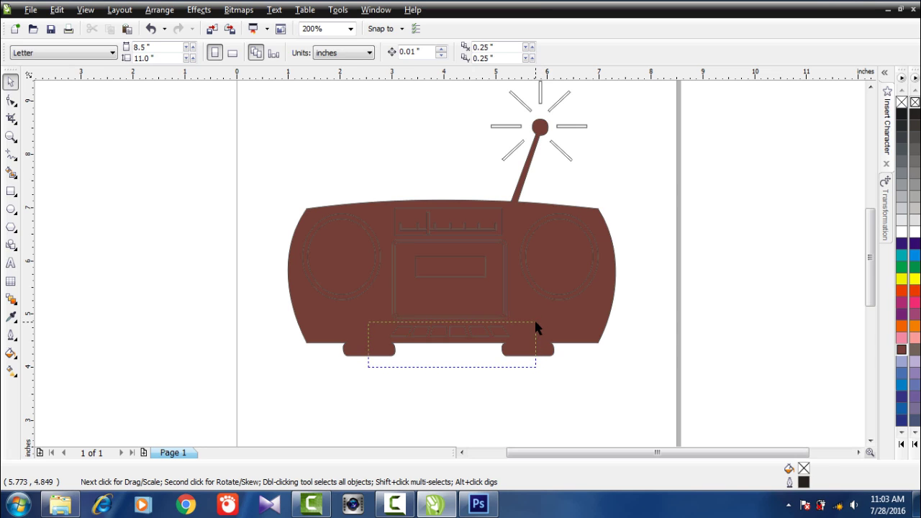
Fill the six slanted button bars under the cassette deck Orange
{"action": "left_click_drag", "start_coordinate": [536, 321], "coordinate": [534, 318]}
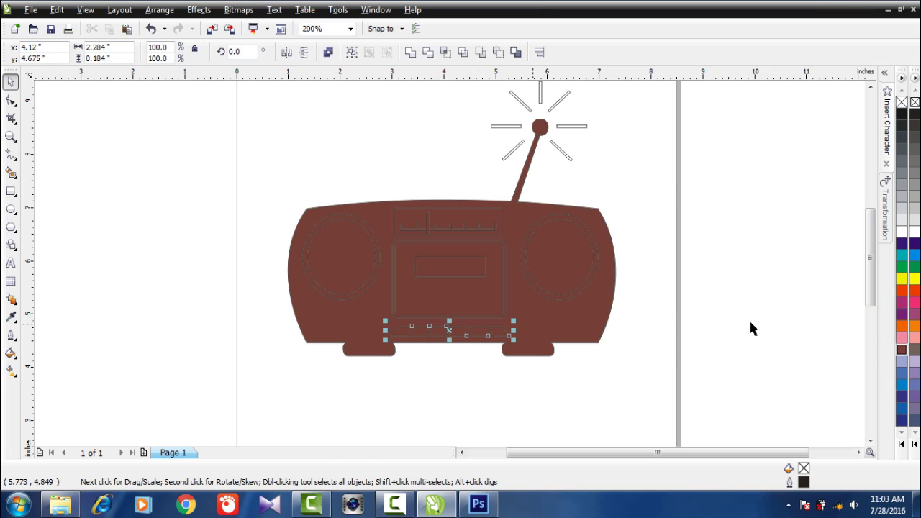
{"action": "left_click", "coordinate": [902, 327]}
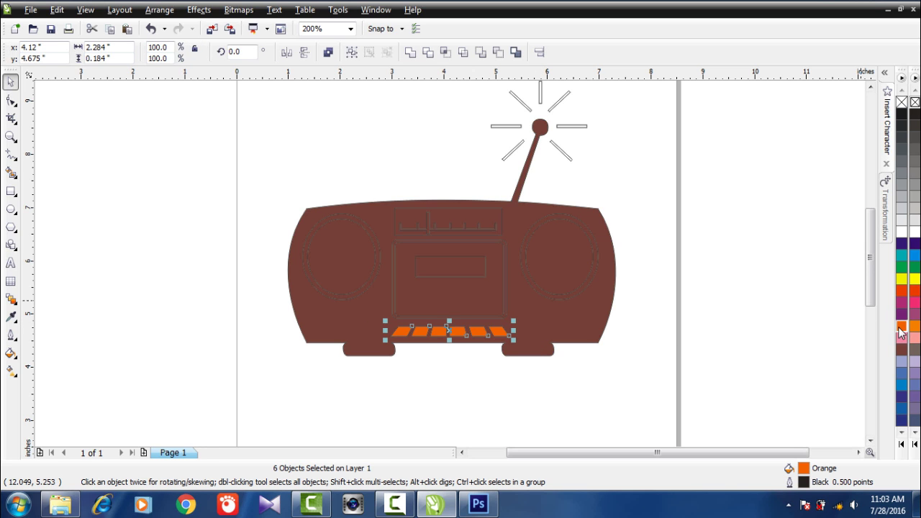
{"action": "left_click", "coordinate": [640, 341]}
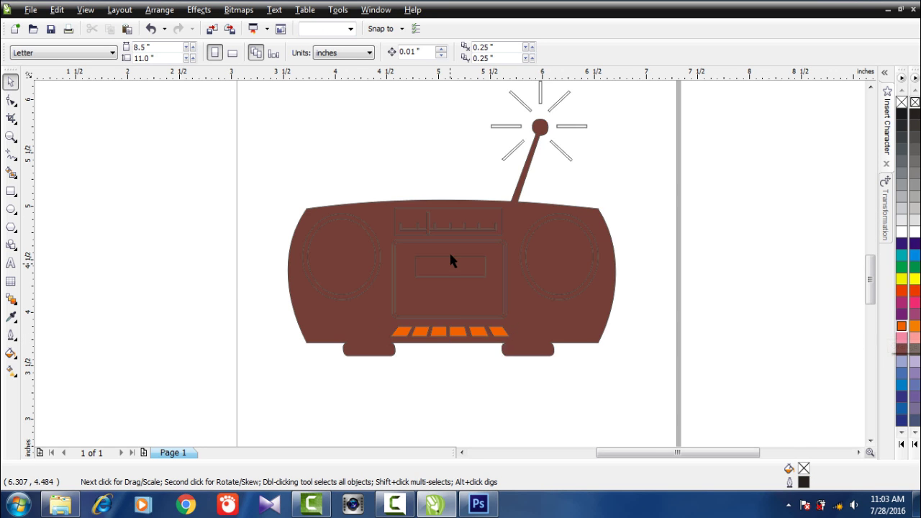
{"action": "scroll", "coordinate": [450, 251], "scroll_direction": "up", "scroll_amount": 2}
{"action": "scroll", "coordinate": [453, 269], "scroll_direction": "up", "scroll_amount": 1}
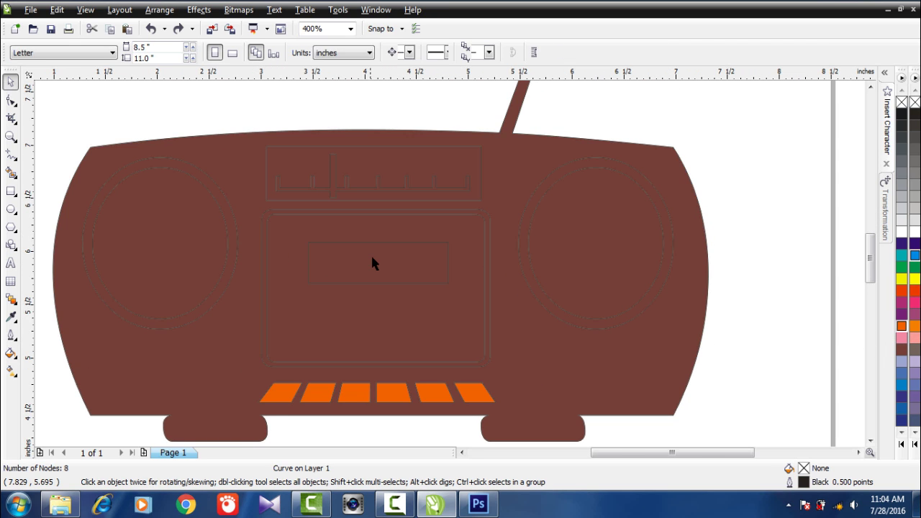
{"action": "scroll", "coordinate": [366, 252], "scroll_direction": "down", "scroll_amount": 1}
{"action": "scroll", "coordinate": [452, 263], "scroll_direction": "up", "scroll_amount": 1}
{"action": "left_click", "coordinate": [460, 257]}
{"action": "left_click", "coordinate": [460, 257]}
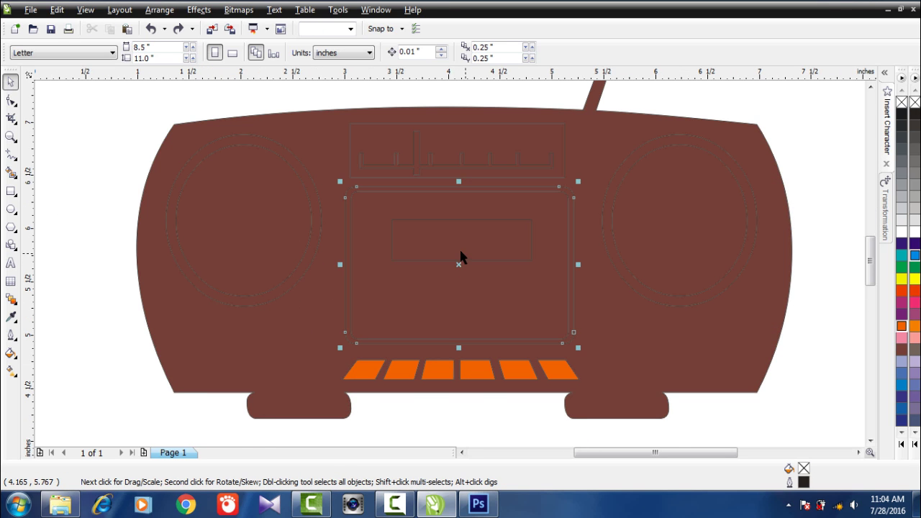
{"action": "left_click", "coordinate": [470, 247]}
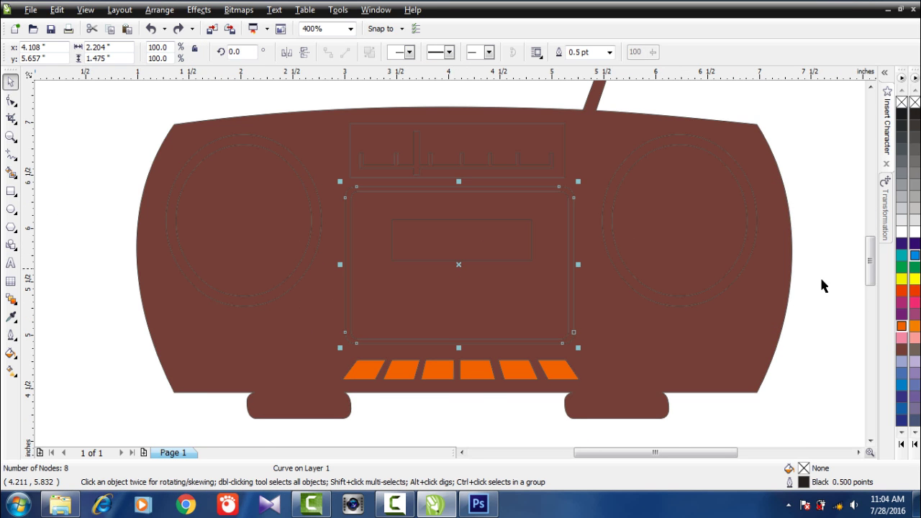
Fill the cassette window Red and both speaker inner circles White
{"action": "mouse_move", "coordinate": [835, 295]}
{"action": "left_mouse_down"}
{"action": "mouse_move", "coordinate": [384, 246]}
{"action": "mouse_move", "coordinate": [370, 201]}
{"action": "left_mouse_up"}
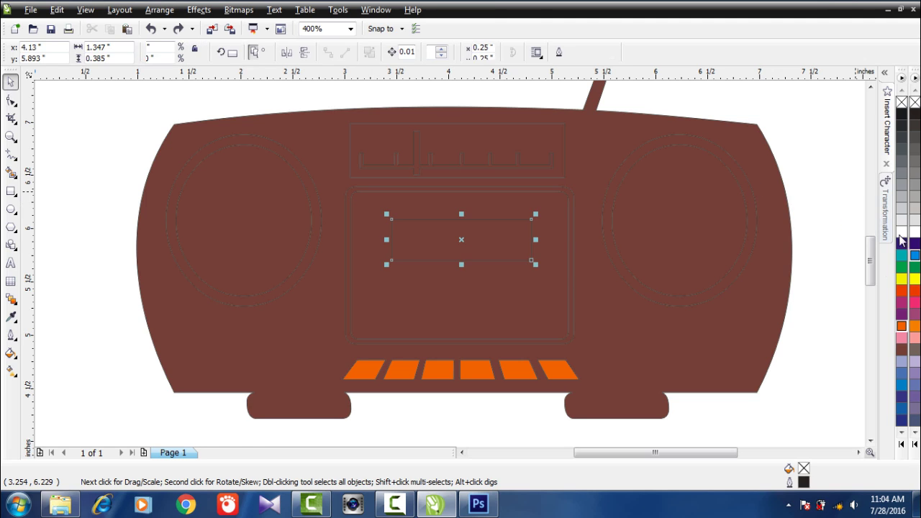
{"action": "left_click", "coordinate": [915, 291]}
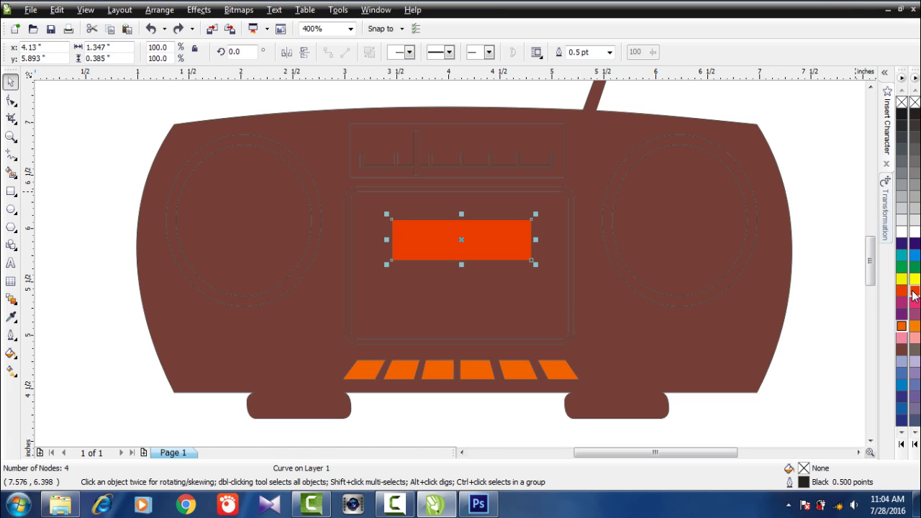
{"action": "left_click", "coordinate": [812, 295]}
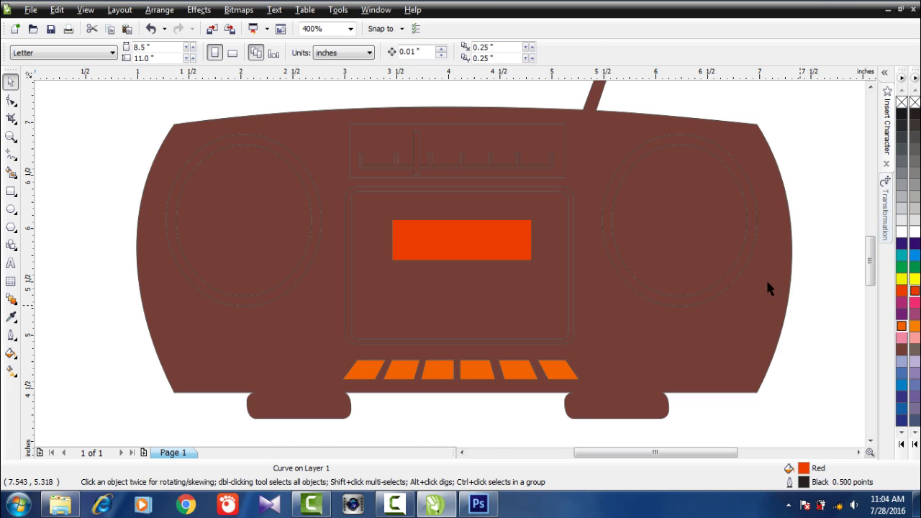
{"action": "left_click", "coordinate": [745, 248]}
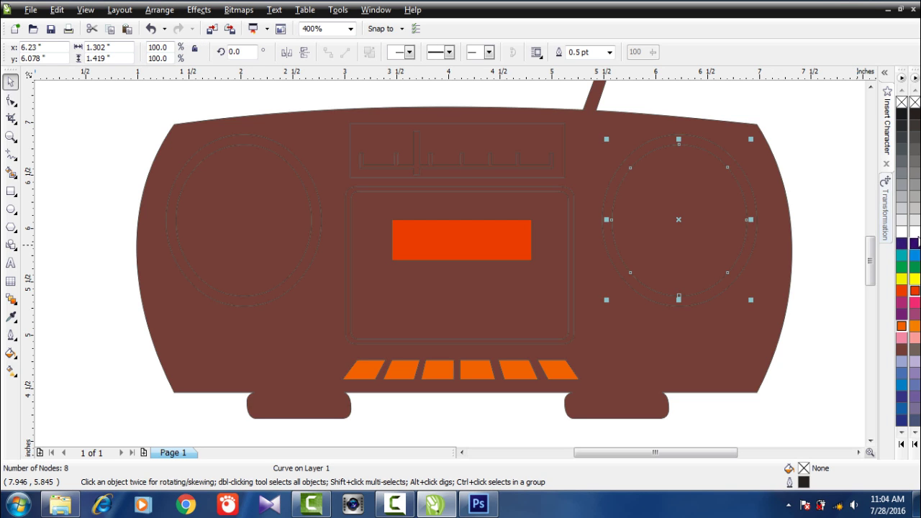
{"action": "left_click", "coordinate": [915, 231]}
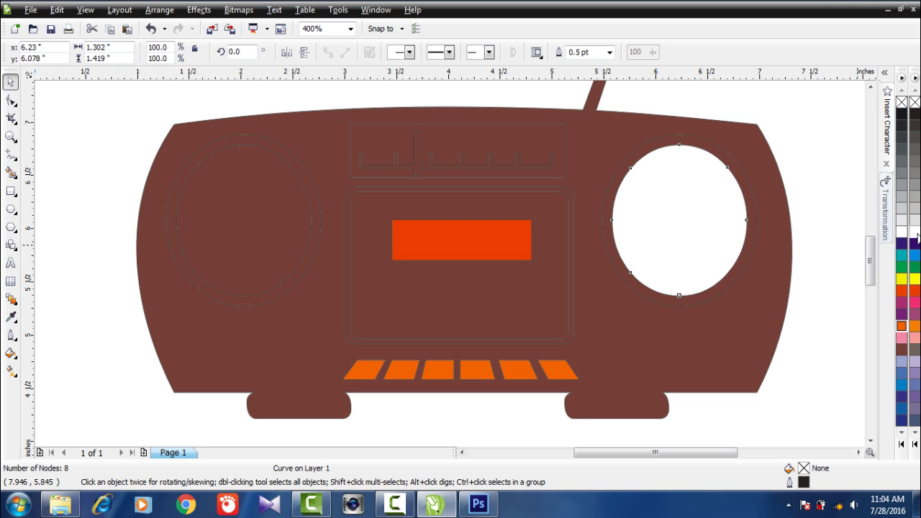
{"action": "left_click", "coordinate": [302, 248]}
{"action": "left_click", "coordinate": [915, 231]}
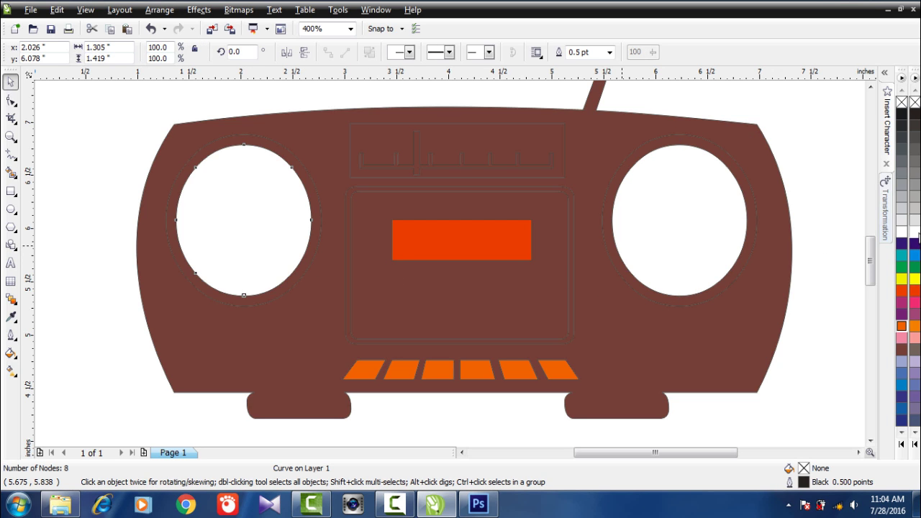
{"action": "left_click", "coordinate": [825, 188]}
Fill both outer speaker circles 50% Black and place them behind the white centres
{"action": "left_click", "coordinate": [756, 231]}
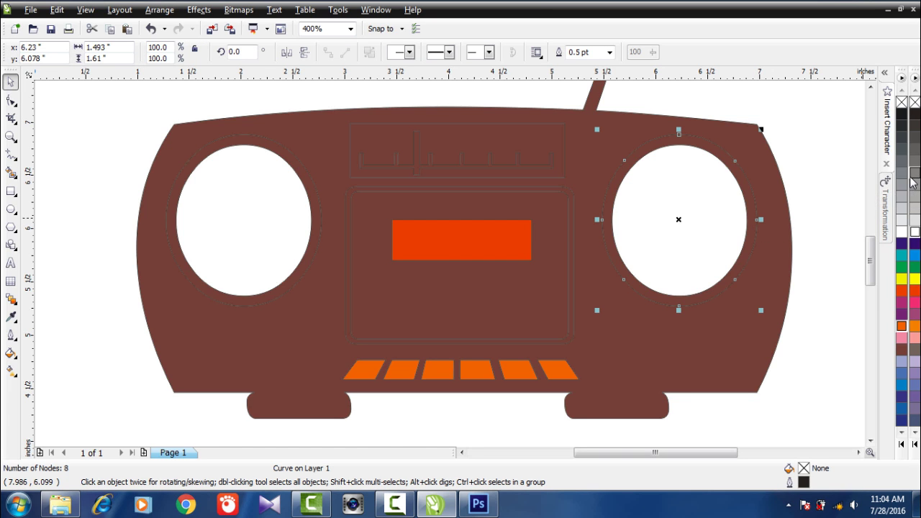
{"action": "left_click", "coordinate": [911, 180]}
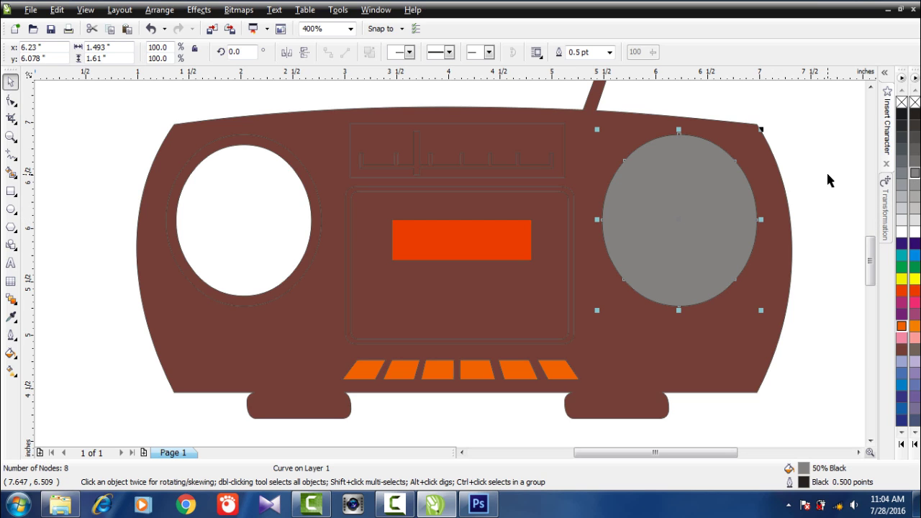
{"action": "key", "text": "ctrl+z"}
{"action": "key", "text": "ctrl+shift+z"}
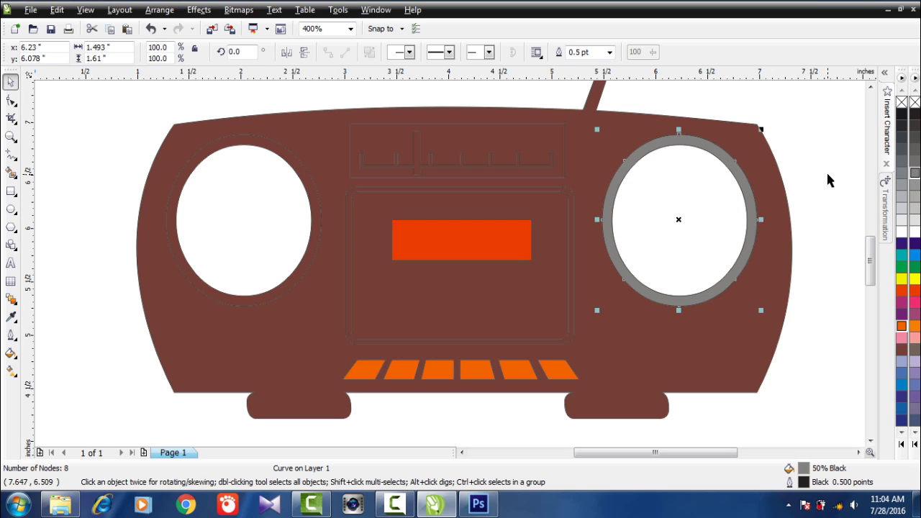
{"action": "left_click", "coordinate": [808, 175]}
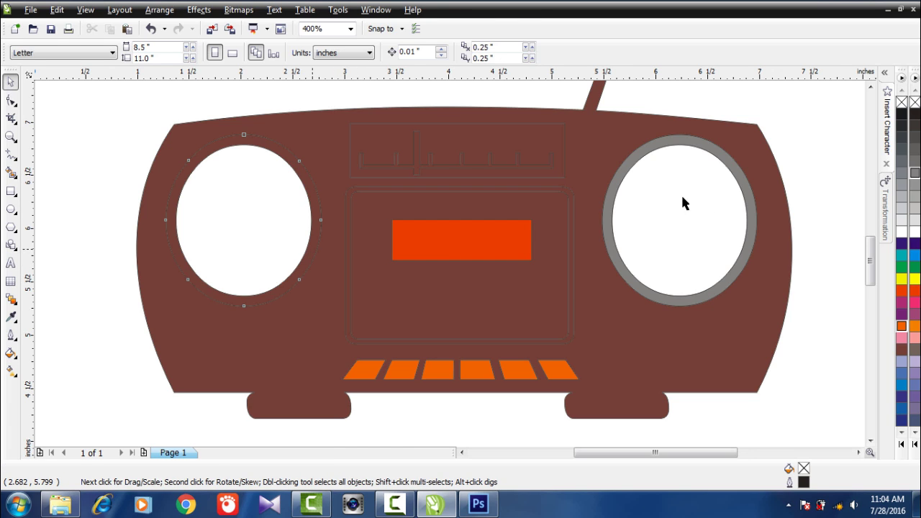
{"action": "left_click", "coordinate": [243, 219]}
{"action": "left_click", "coordinate": [915, 174]}
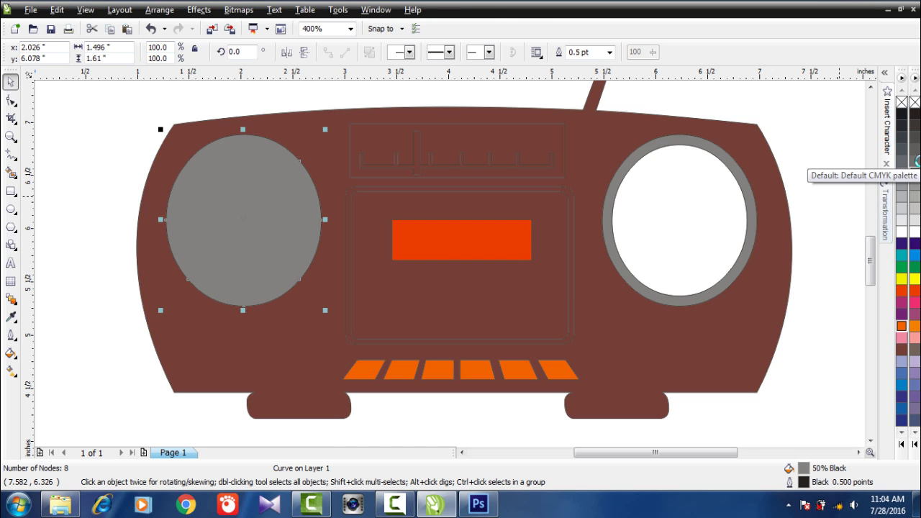
{"action": "key", "text": "ctrl+Page_Down"}
{"action": "left_click", "coordinate": [794, 243]}
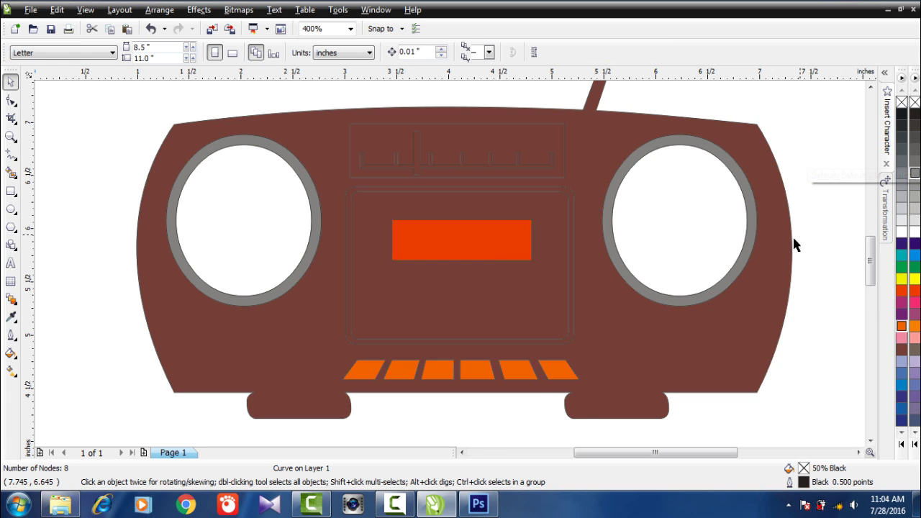
{"action": "scroll", "coordinate": [443, 263], "scroll_direction": "down", "scroll_amount": 1}
{"action": "scroll", "coordinate": [432, 261], "scroll_direction": "up", "scroll_amount": 1}
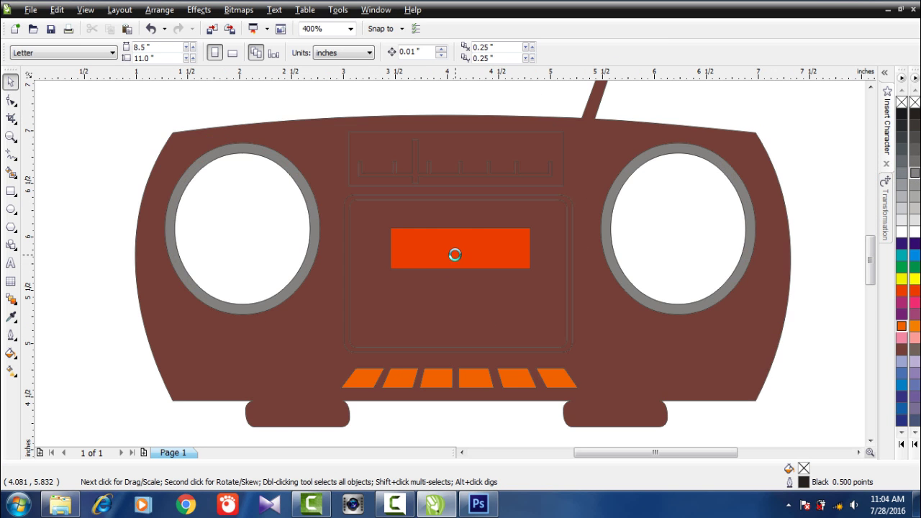
Fill the top dial rectangle yellow and its tuning-scale ticks white
{"action": "left_click", "coordinate": [563, 162]}
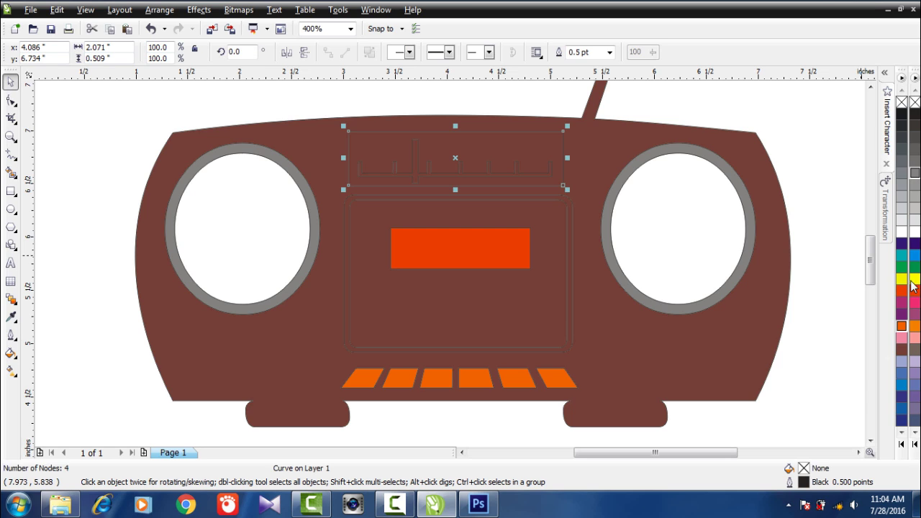
{"action": "left_click", "coordinate": [913, 281]}
{"action": "left_click_drag", "start_coordinate": [339, 104], "coordinate": [557, 206]}
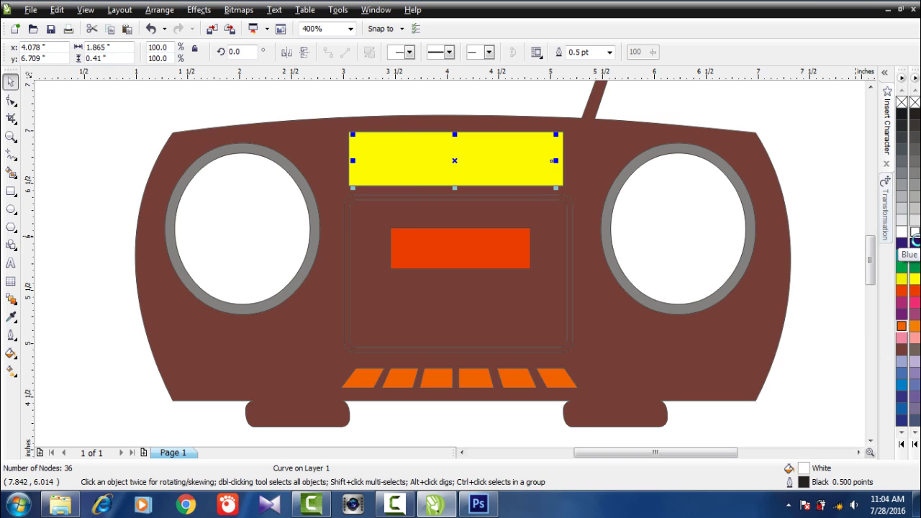
{"action": "left_click", "coordinate": [915, 245]}
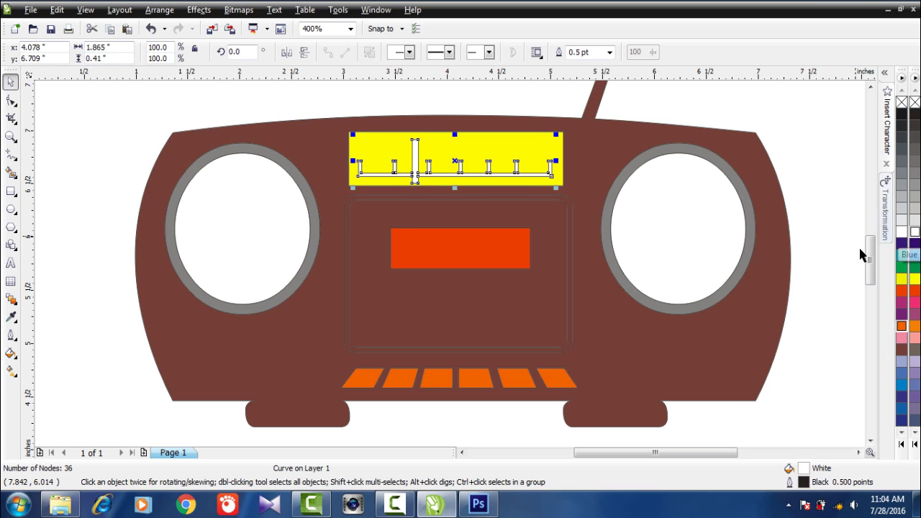
{"action": "key", "text": "Escape"}
{"action": "scroll", "coordinate": [448, 268], "scroll_direction": "down", "scroll_amount": 1}
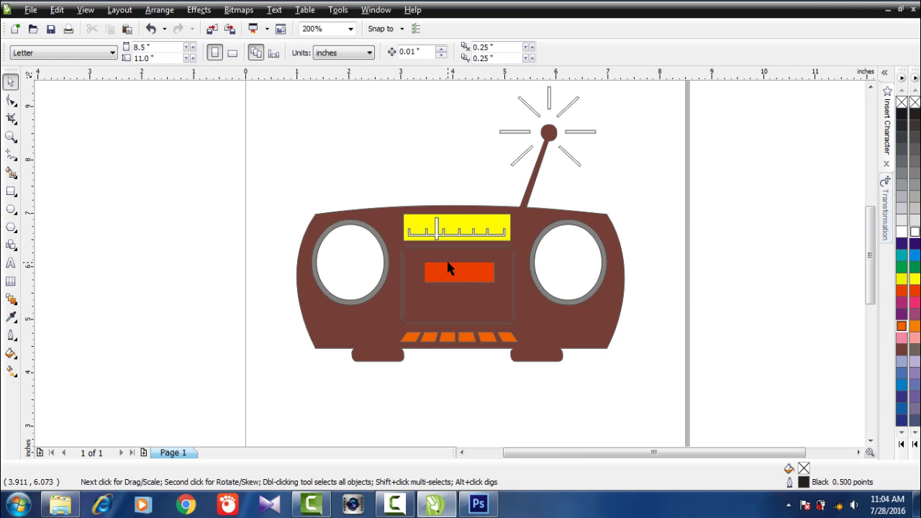
{"action": "scroll", "coordinate": [443, 278], "scroll_direction": "up", "scroll_amount": 1}
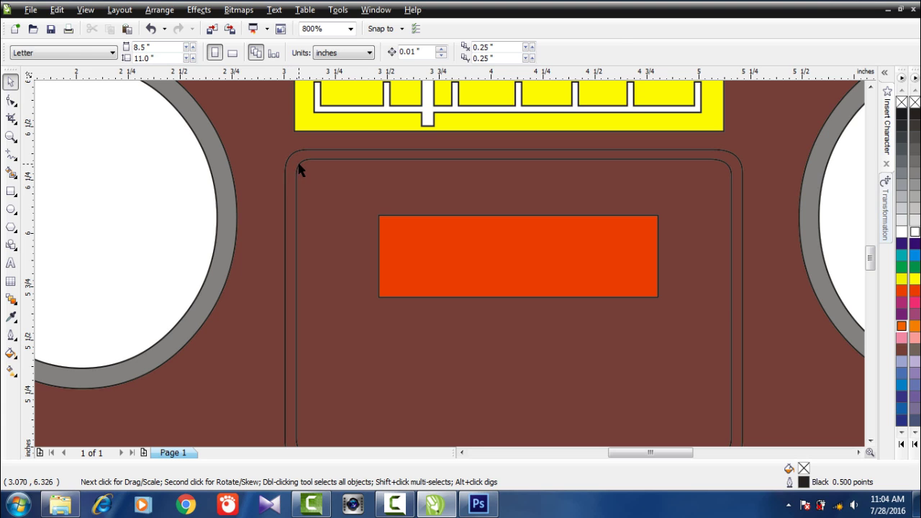
Fill the inner rounded cassette window blue
{"action": "left_click", "coordinate": [300, 167]}
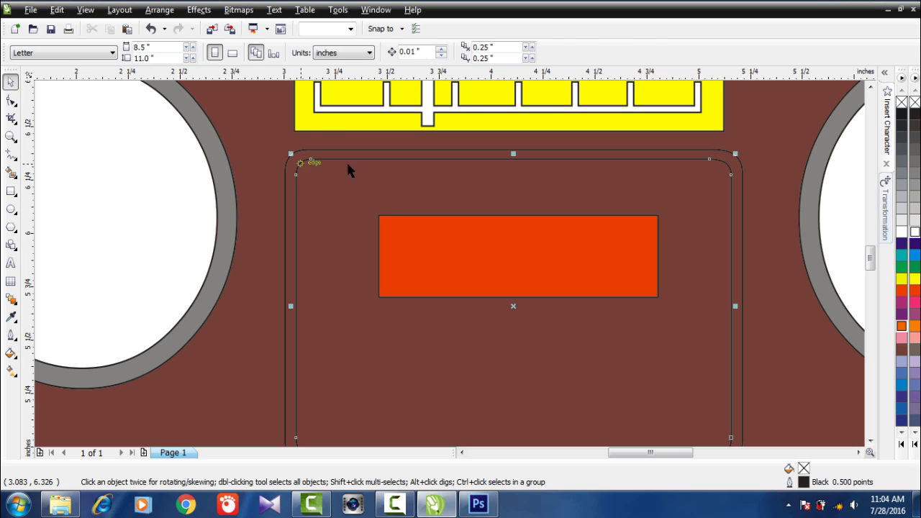
{"action": "left_click", "coordinate": [915, 256]}
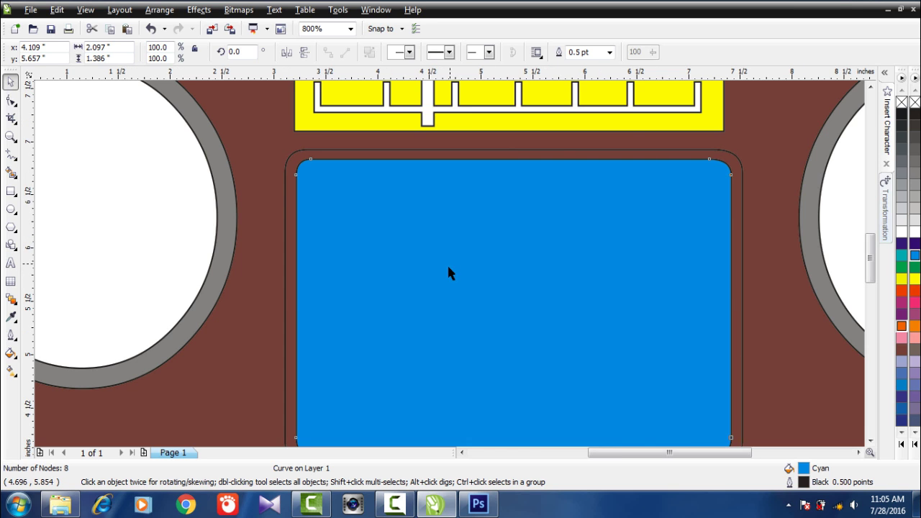
{"action": "scroll", "coordinate": [448, 273], "scroll_direction": "down", "scroll_amount": 1}
{"action": "scroll", "coordinate": [449, 276], "scroll_direction": "up", "scroll_amount": 1}
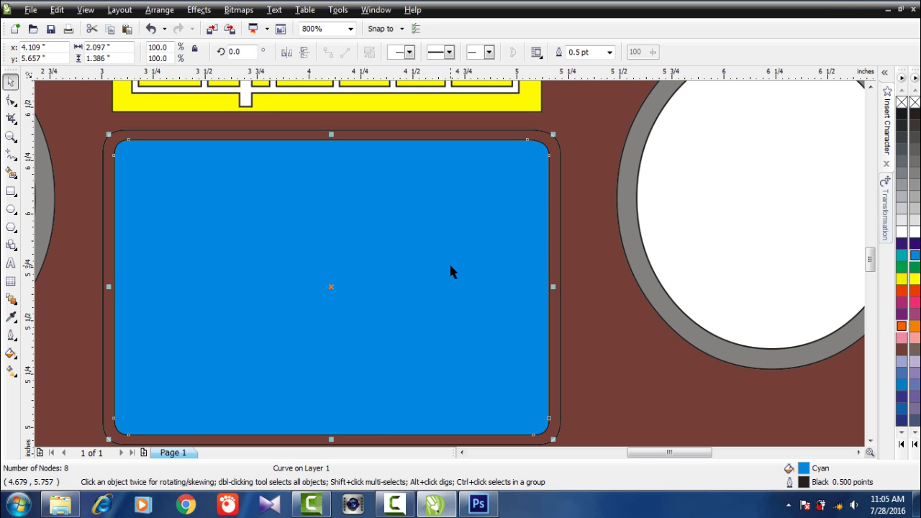
{"action": "key", "text": "ctrl+z"}
{"action": "key", "text": "ctrl+shift+z"}
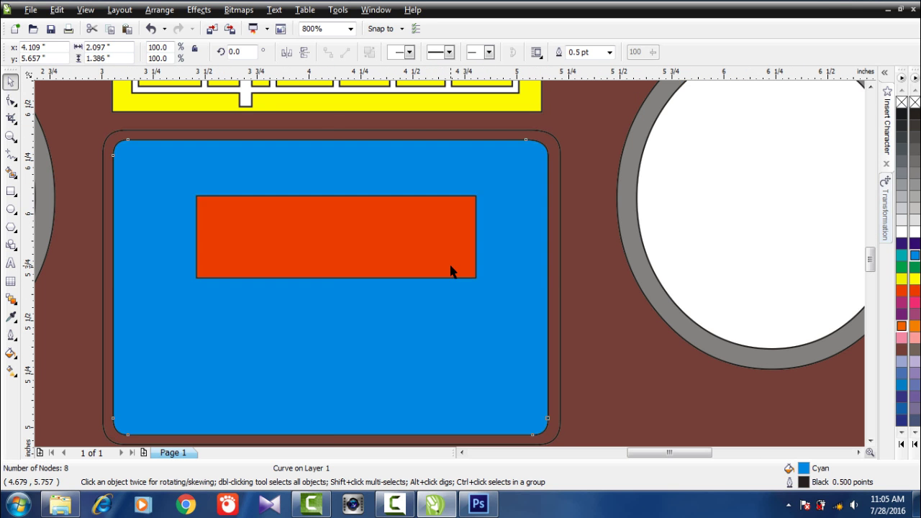
{"action": "scroll", "coordinate": [455, 273], "scroll_direction": "down", "scroll_amount": 1}
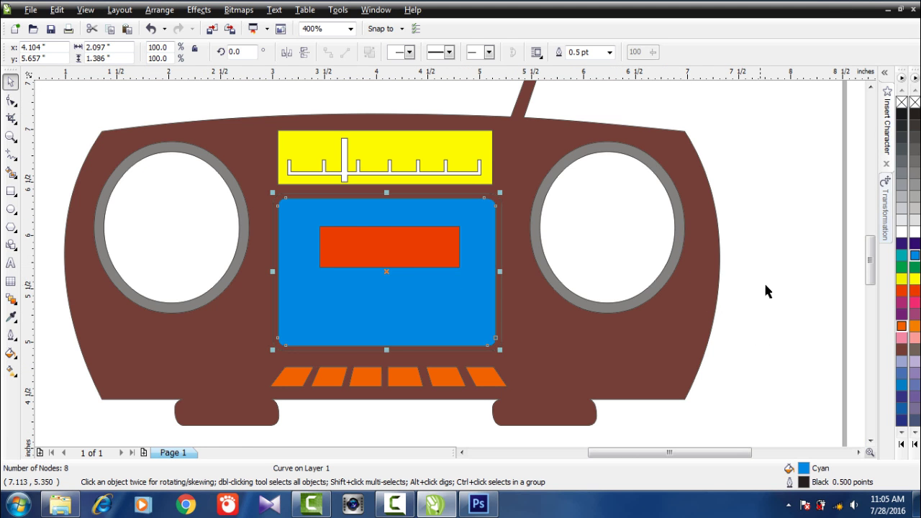
{"action": "left_click", "coordinate": [721, 296]}
{"action": "scroll", "coordinate": [469, 270], "scroll_direction": "up", "scroll_amount": 1}
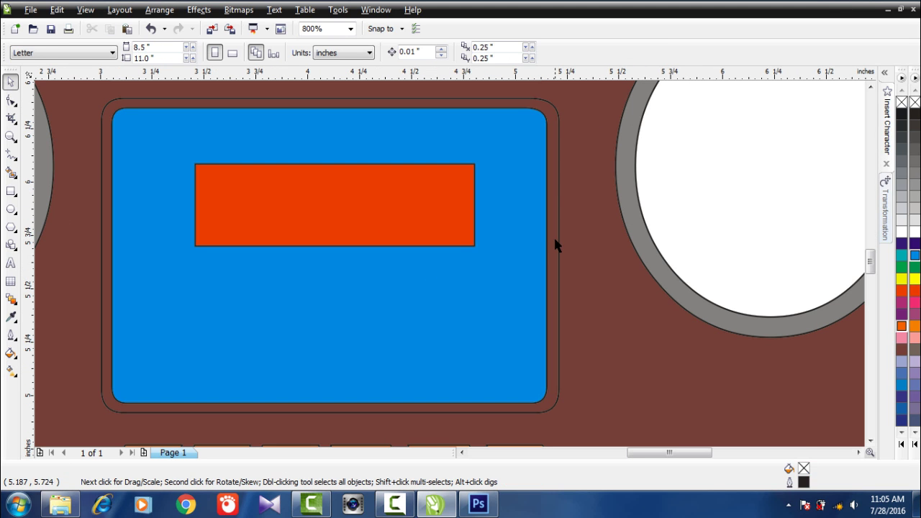
Fill the outer rounded frame 40% Black and order it just in front of the brown body
{"action": "left_click", "coordinate": [558, 232]}
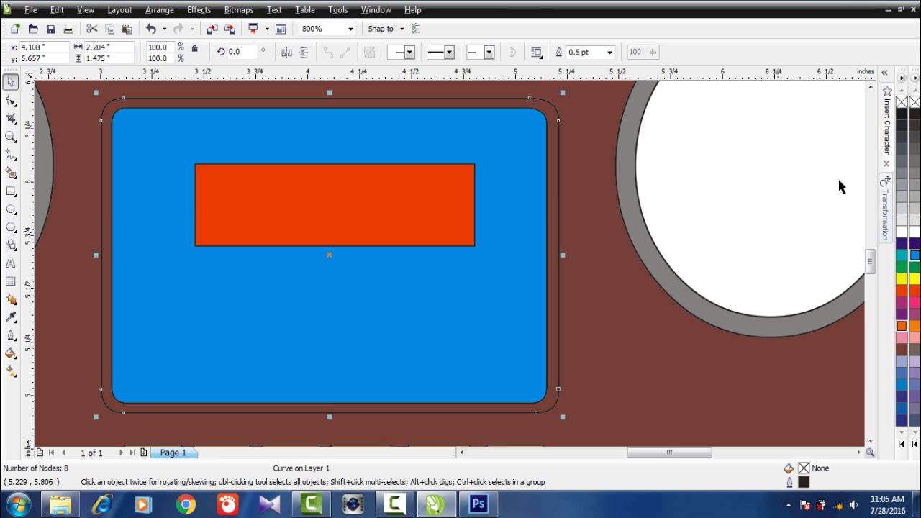
{"action": "left_click", "coordinate": [915, 185]}
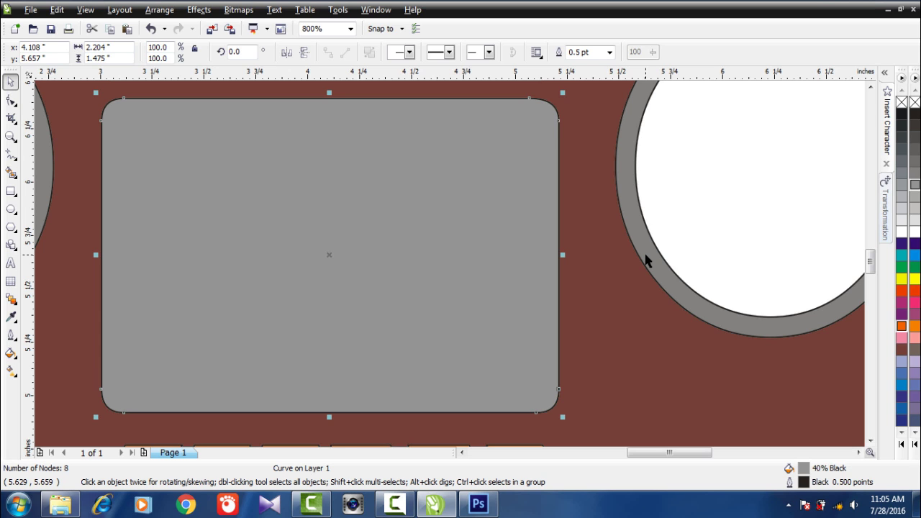
{"action": "key", "text": "shift+Page_Down"}
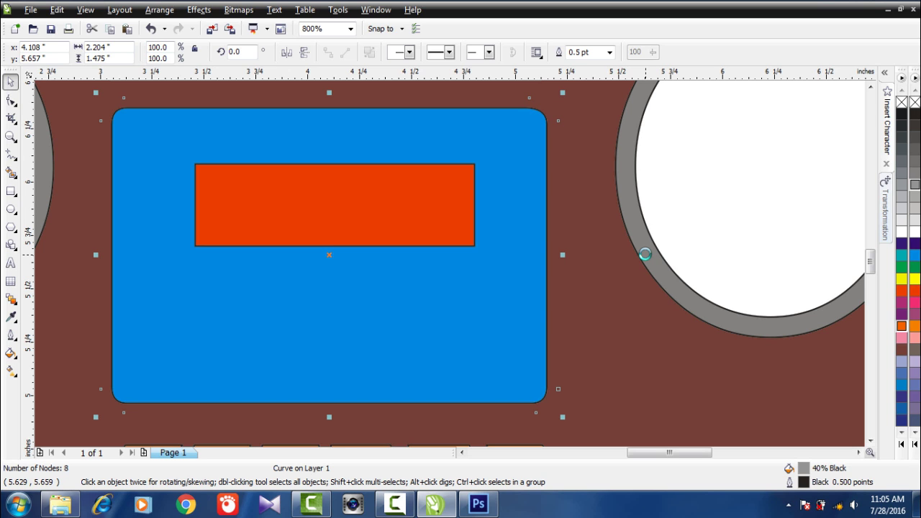
{"action": "key", "text": "ctrl+Page_Up"}
{"action": "scroll", "coordinate": [564, 227], "scroll_direction": "down", "scroll_amount": 2}
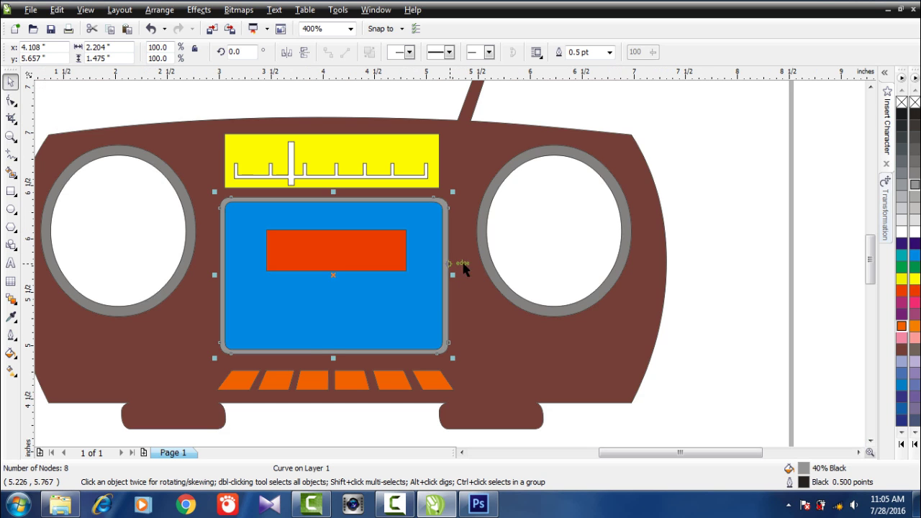
{"action": "left_click", "coordinate": [714, 249]}
{"action": "scroll", "coordinate": [447, 260], "scroll_direction": "down", "scroll_amount": 1}
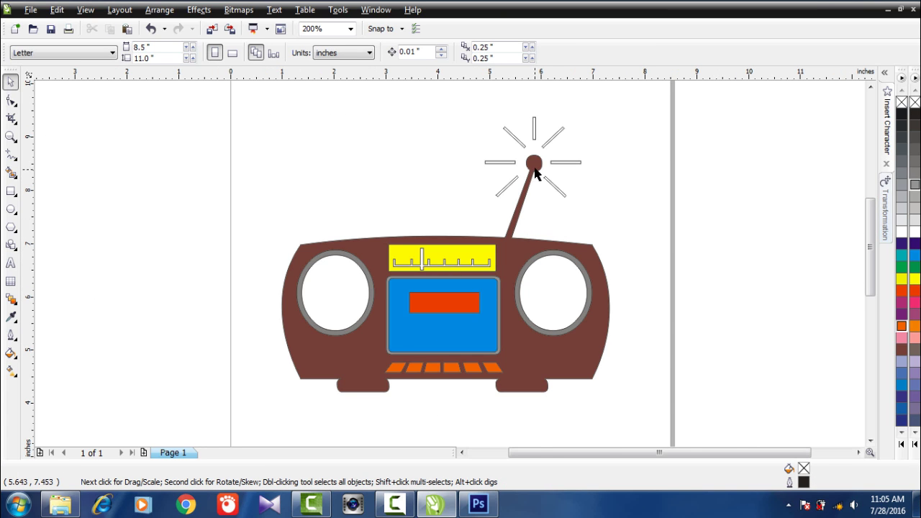
Select the antenna ball and its signal rays and fill them red
{"action": "scroll", "coordinate": [529, 169], "scroll_direction": "up", "scroll_amount": 1}
{"action": "left_click", "coordinate": [421, 217]}
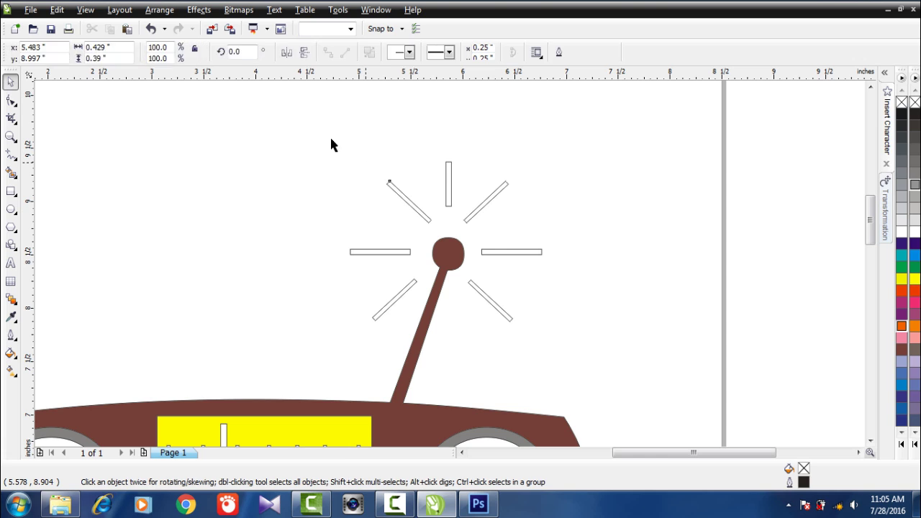
{"action": "left_click_drag", "start_coordinate": [310, 120], "coordinate": [674, 378]}
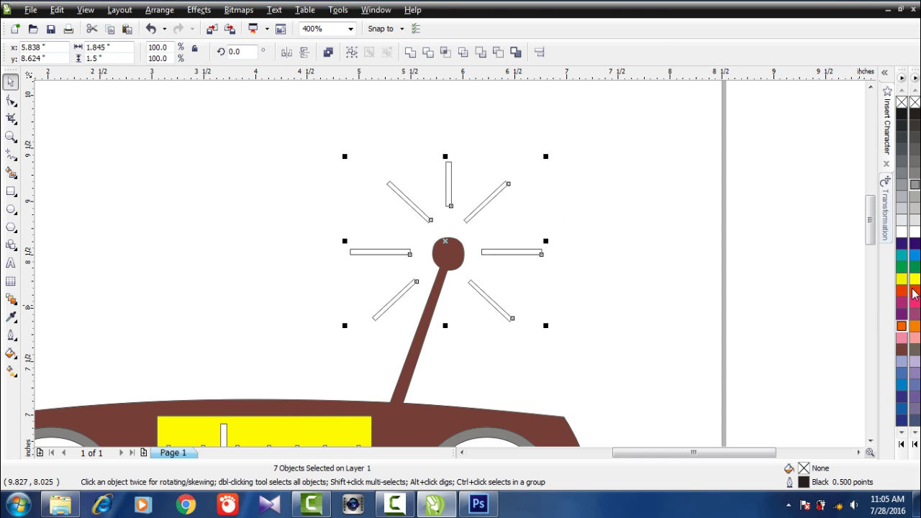
{"action": "left_click", "coordinate": [915, 291]}
{"action": "left_click", "coordinate": [467, 339]}
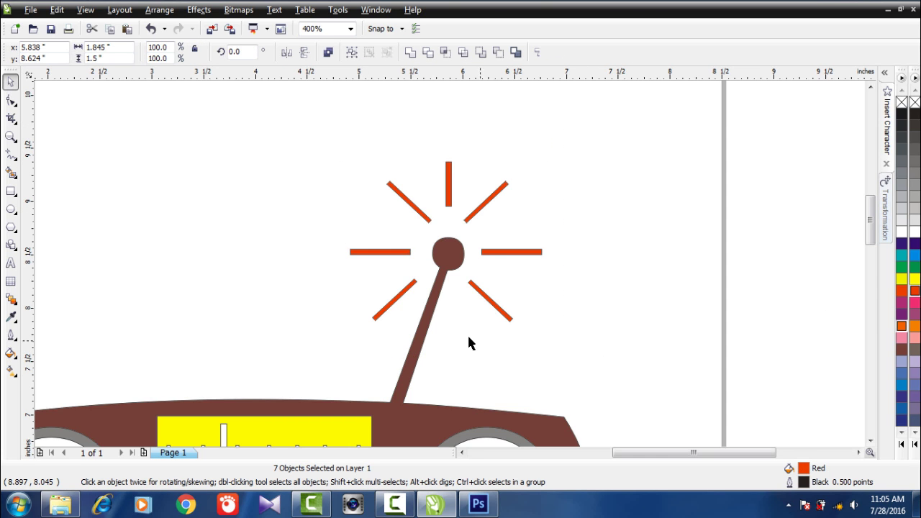
{"action": "scroll", "coordinate": [467, 347], "scroll_direction": "down", "scroll_amount": 1}
{"action": "scroll", "coordinate": [449, 264], "scroll_direction": "down", "scroll_amount": 1}
{"action": "scroll", "coordinate": [461, 260], "scroll_direction": "up", "scroll_amount": 1}
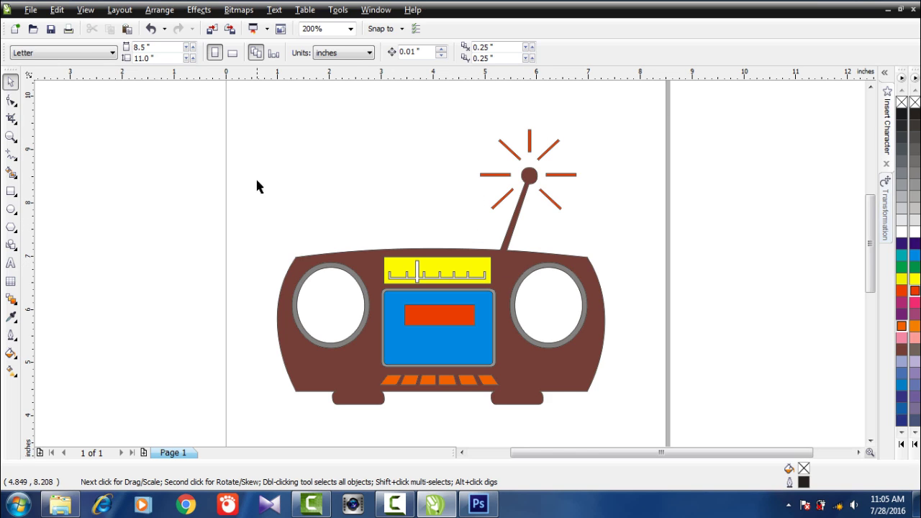
Type 'Let's Play' above the radio, enlarge it, and set it in the BlacklightD font
{"action": "left_click", "coordinate": [11, 263]}
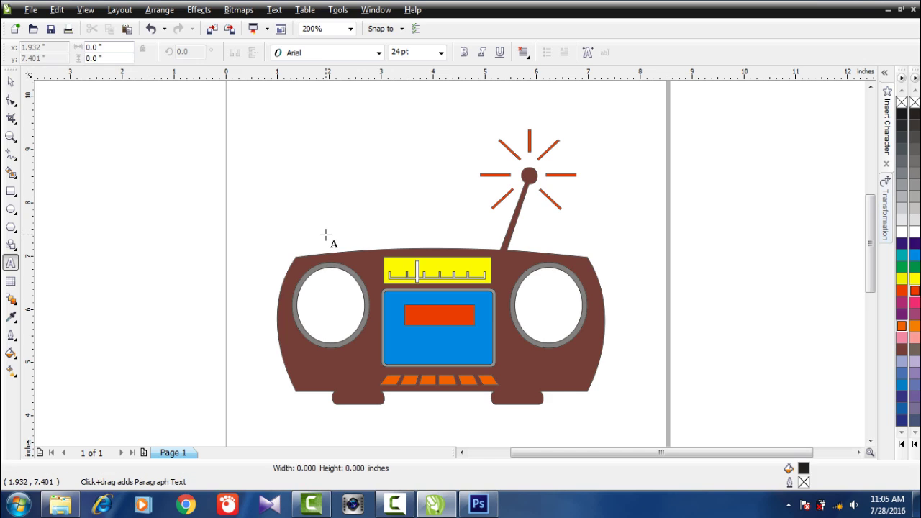
{"action": "left_click", "coordinate": [325, 235]}
{"action": "type", "text": "Lel"}
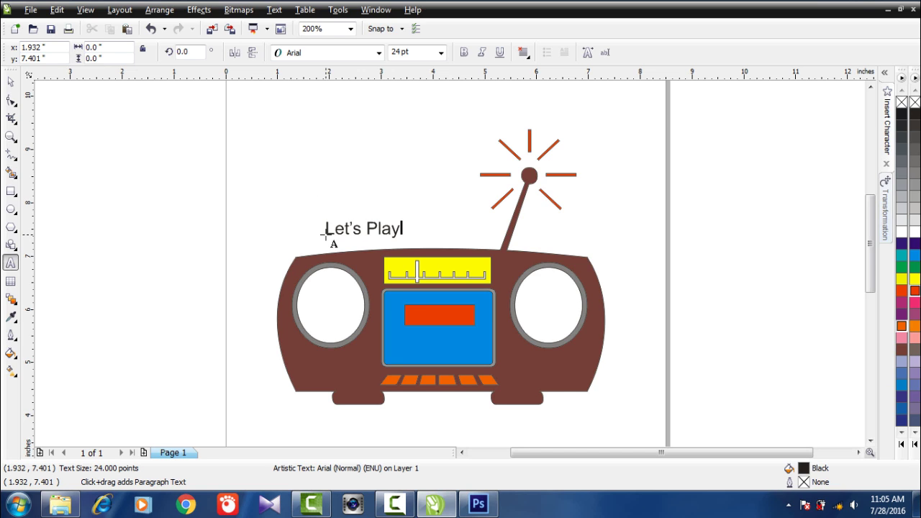
{"action": "key", "text": "Escape"}
{"action": "left_click_drag", "start_coordinate": [405, 216], "coordinate": [483, 199]}
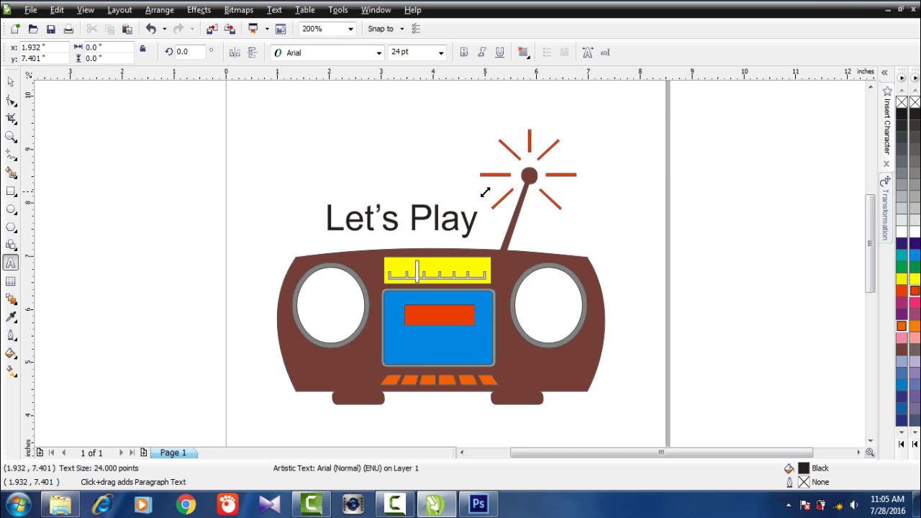
{"action": "left_click", "coordinate": [11, 82]}
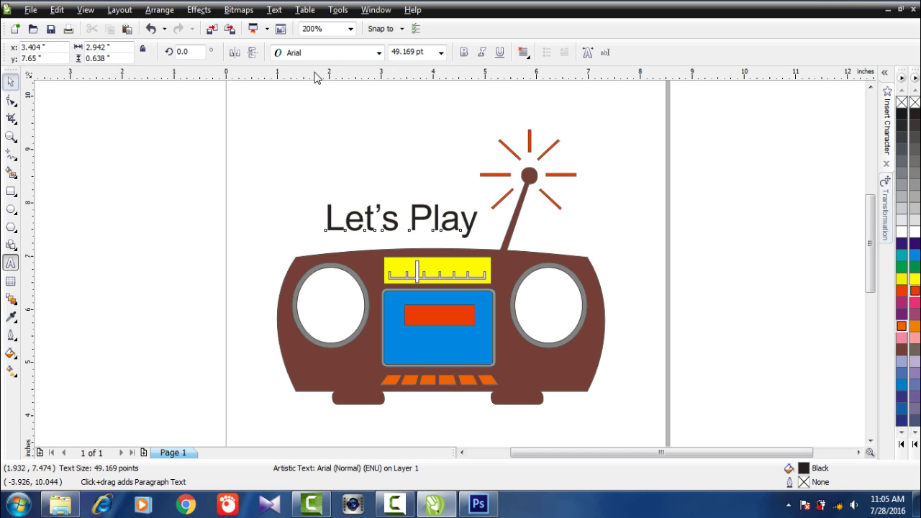
{"action": "left_click", "coordinate": [379, 52]}
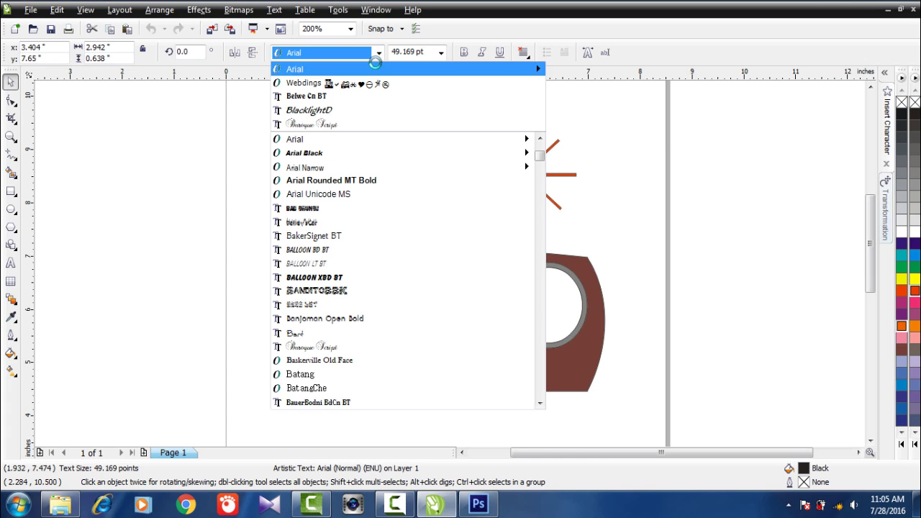
{"action": "left_click", "coordinate": [369, 110]}
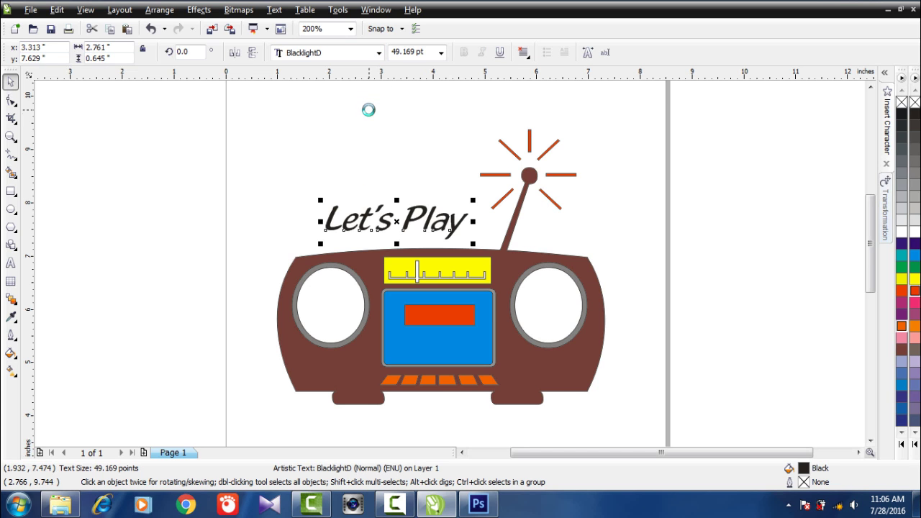
Colour the Let's Play text red and enlarge it further
{"action": "left_click", "coordinate": [402, 184]}
{"action": "left_click", "coordinate": [442, 229]}
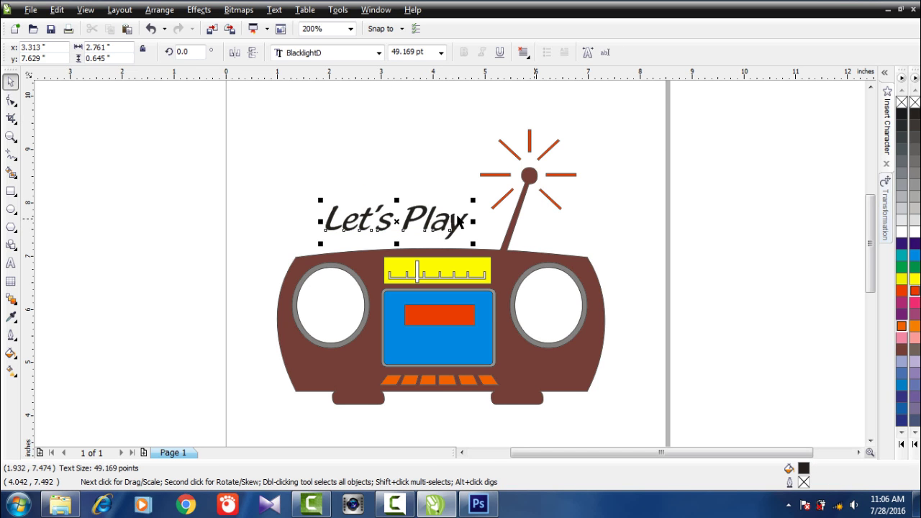
{"action": "left_click", "coordinate": [915, 291]}
{"action": "left_click_drag", "start_coordinate": [475, 242], "coordinate": [506, 250]}
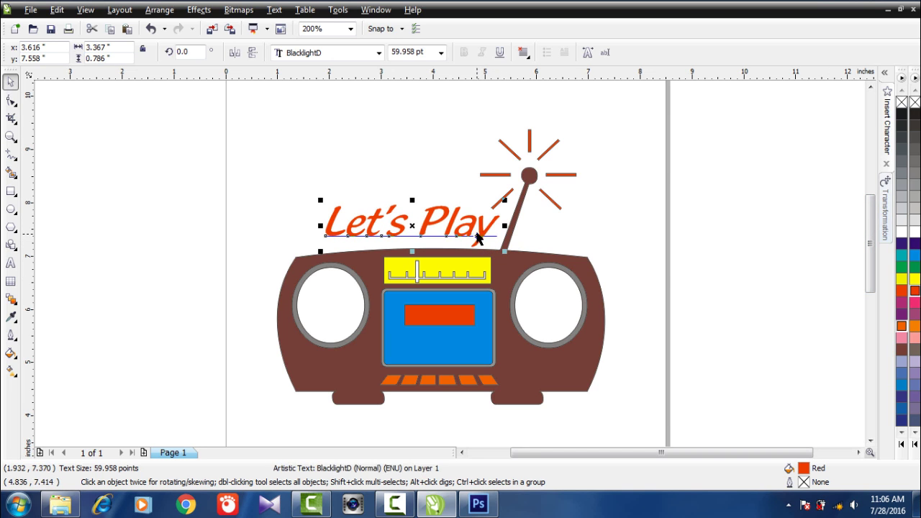
{"action": "scroll", "coordinate": [455, 266], "scroll_direction": "up", "scroll_amount": 1}
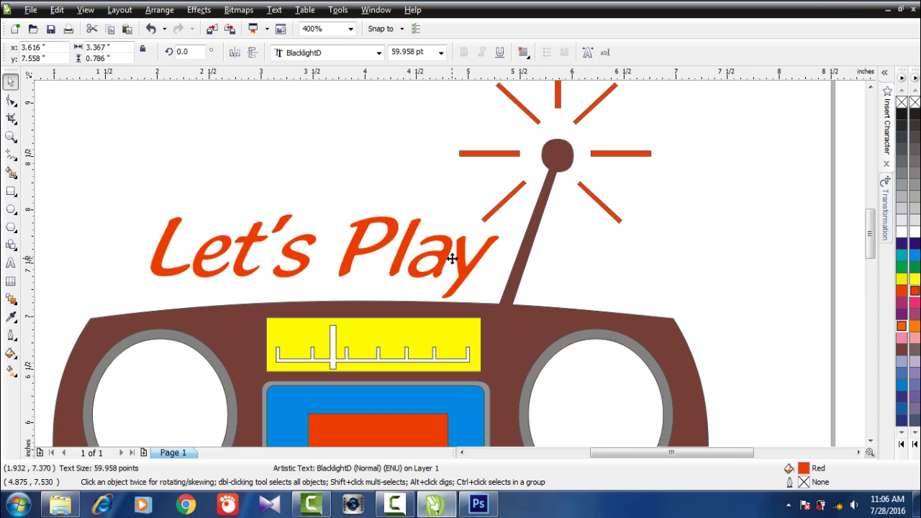
Enlarge the Let's Play title and position it above the radio beside the antenna
{"action": "left_click_drag", "start_coordinate": [458, 266], "coordinate": [472, 256]}
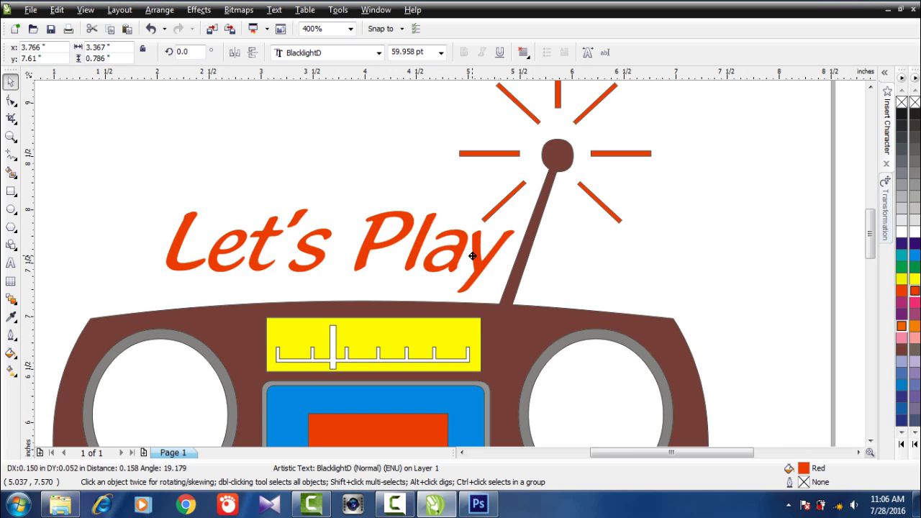
{"action": "left_click_drag", "start_coordinate": [472, 255], "coordinate": [468, 254]}
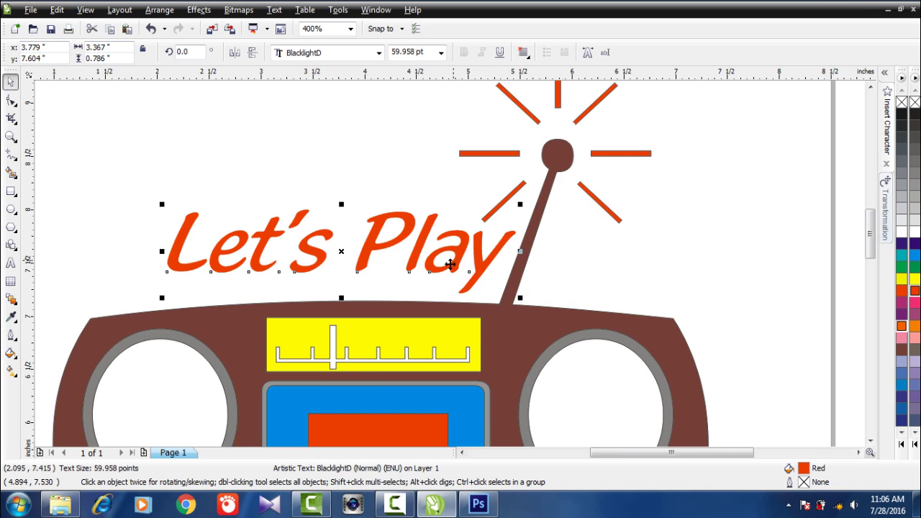
{"action": "scroll", "coordinate": [446, 266], "scroll_direction": "down", "scroll_amount": 1}
{"action": "scroll", "coordinate": [305, 288], "scroll_direction": "up", "scroll_amount": 1}
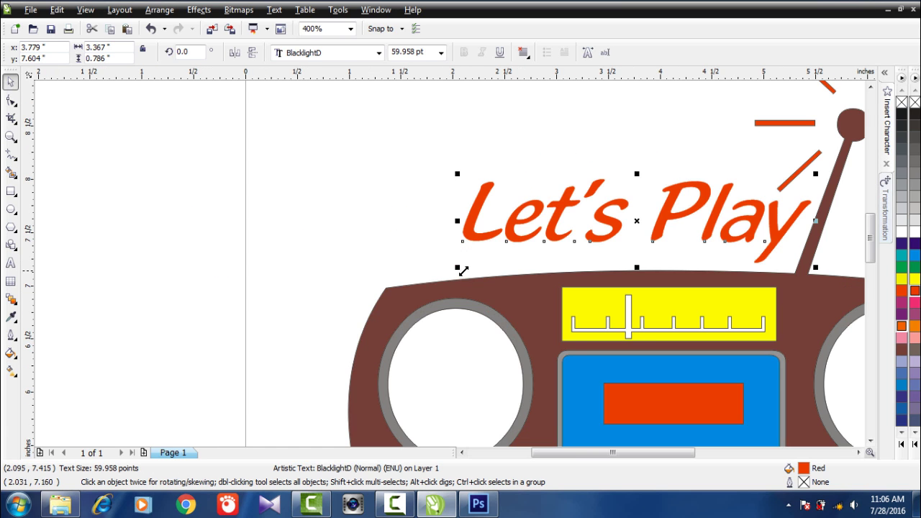
{"action": "left_click_drag", "start_coordinate": [457, 268], "coordinate": [379, 280]}
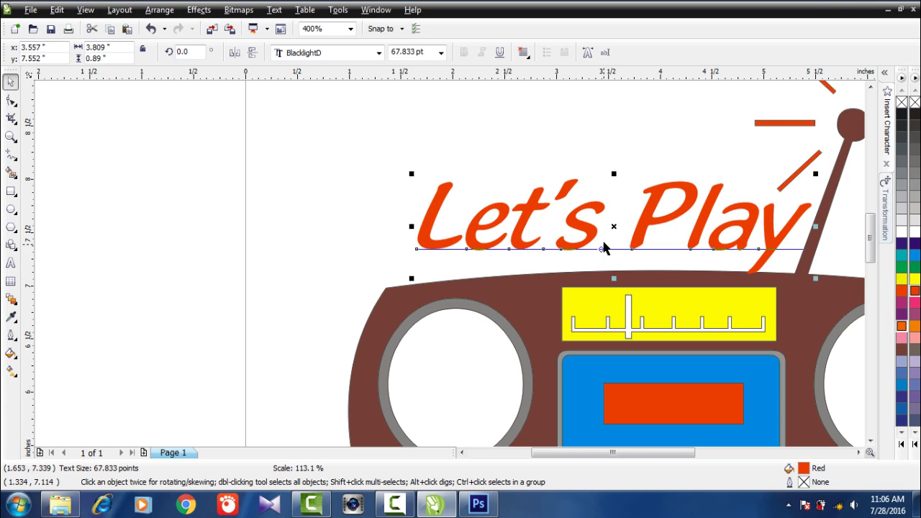
{"action": "mouse_move", "coordinate": [614, 229]}
{"action": "left_mouse_down"}
{"action": "mouse_move", "coordinate": [615, 213]}
{"action": "mouse_move", "coordinate": [617, 223]}
{"action": "left_mouse_up"}
{"action": "key", "text": "F3"}
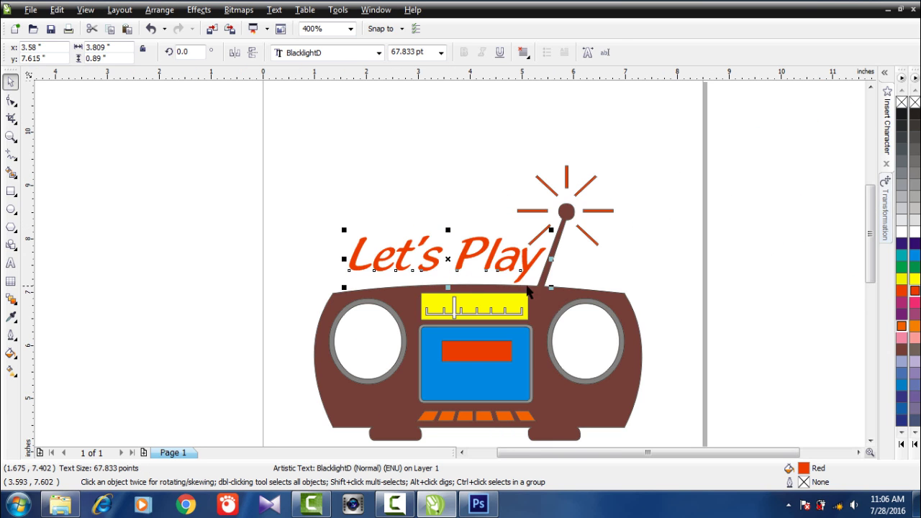
{"action": "key", "text": "Escape"}
{"action": "scroll", "coordinate": [395, 191], "scroll_direction": "down", "scroll_amount": 1}
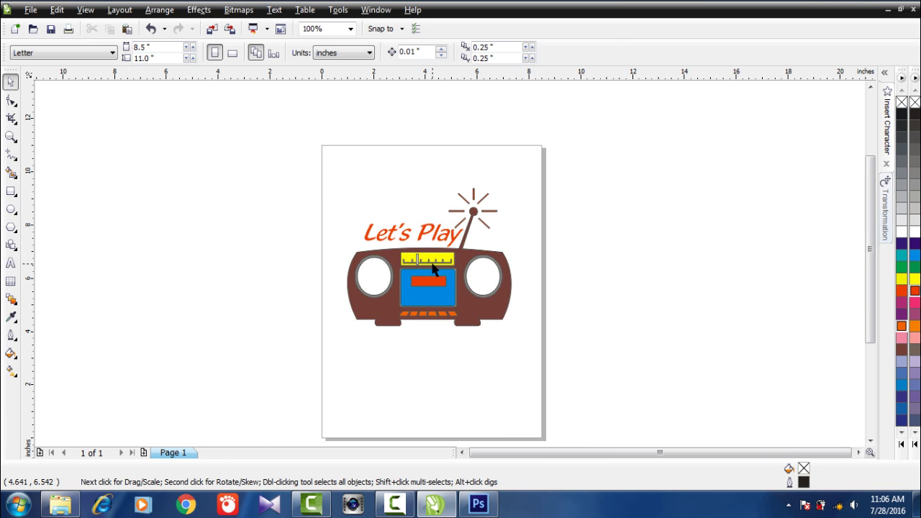
{"action": "scroll", "coordinate": [442, 269], "scroll_direction": "up", "scroll_amount": 1}
Type 'MUSIC' below the boombox, enlarge it, and move it under the radio
{"action": "left_click", "coordinate": [11, 263]}
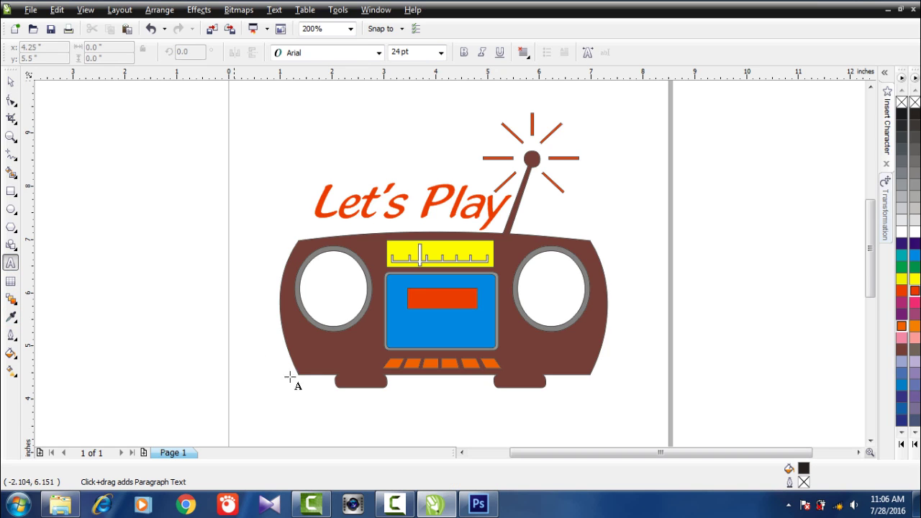
{"action": "left_click", "coordinate": [370, 427]}
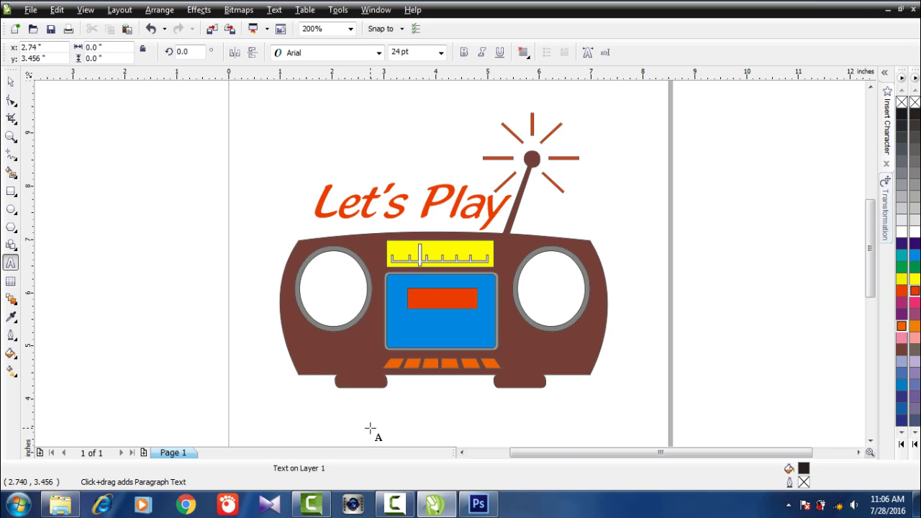
{"action": "type", "text": "MU"}
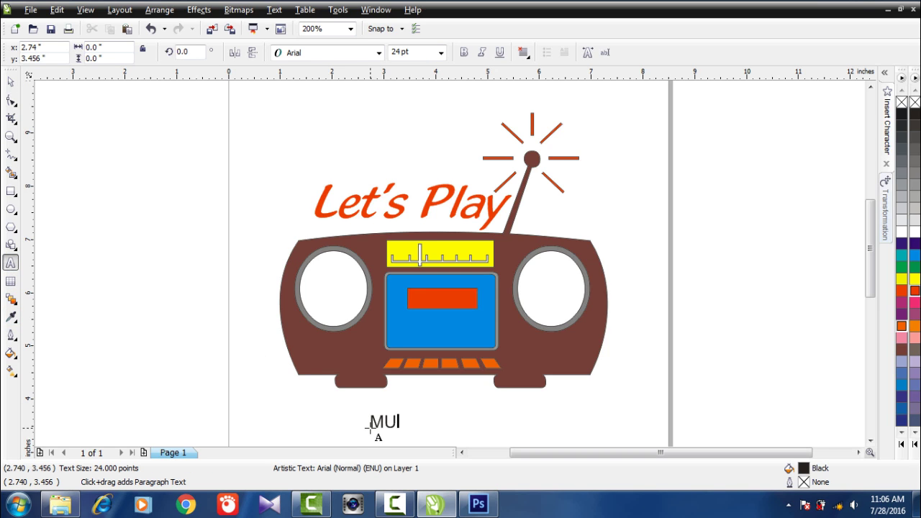
{"action": "type", "text": "SIC"}
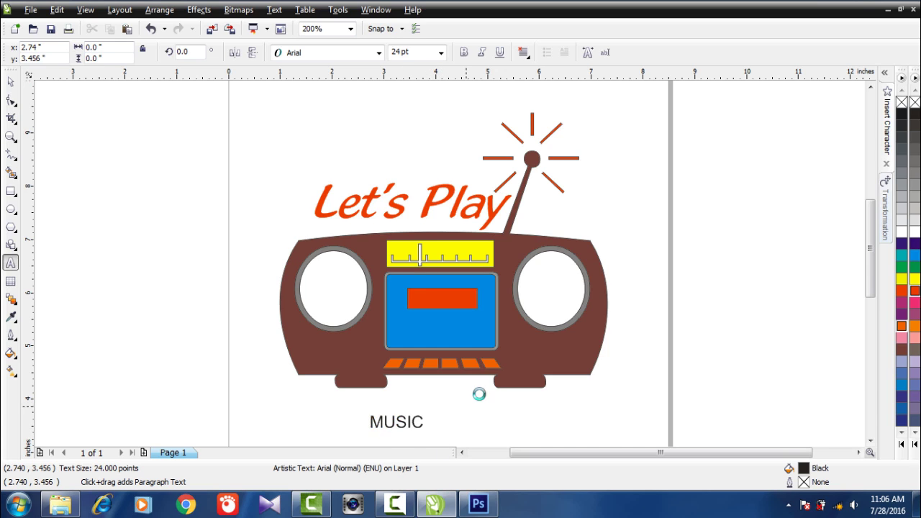
{"action": "left_click_drag", "start_coordinate": [430, 409], "coordinate": [477, 390]}
{"action": "scroll", "coordinate": [444, 265], "scroll_direction": "down", "scroll_amount": 1}
{"action": "scroll", "coordinate": [444, 265], "scroll_direction": "up", "scroll_amount": 1}
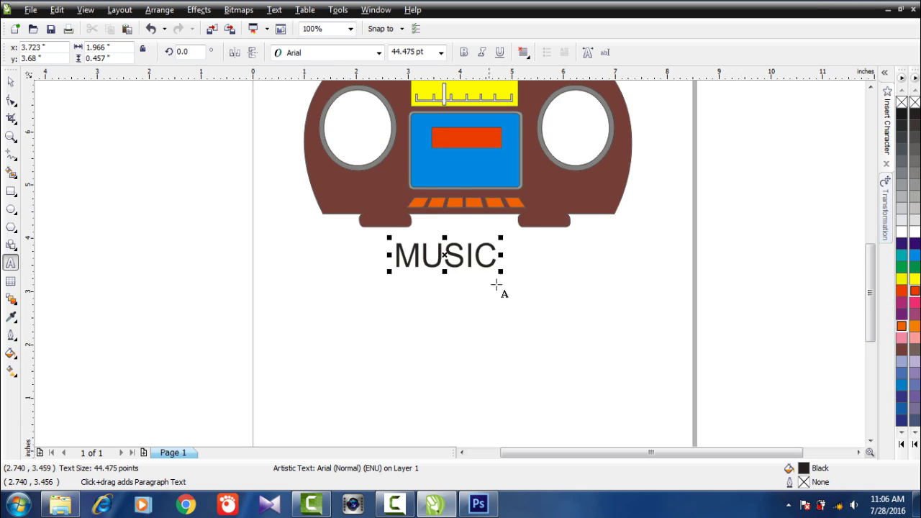
{"action": "left_click_drag", "start_coordinate": [503, 273], "coordinate": [605, 301]}
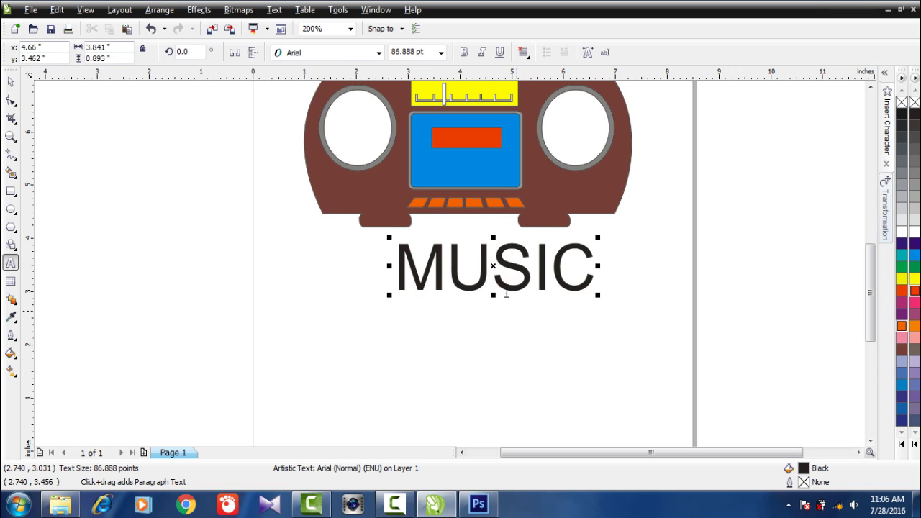
{"action": "left_click_drag", "start_coordinate": [495, 267], "coordinate": [477, 279]}
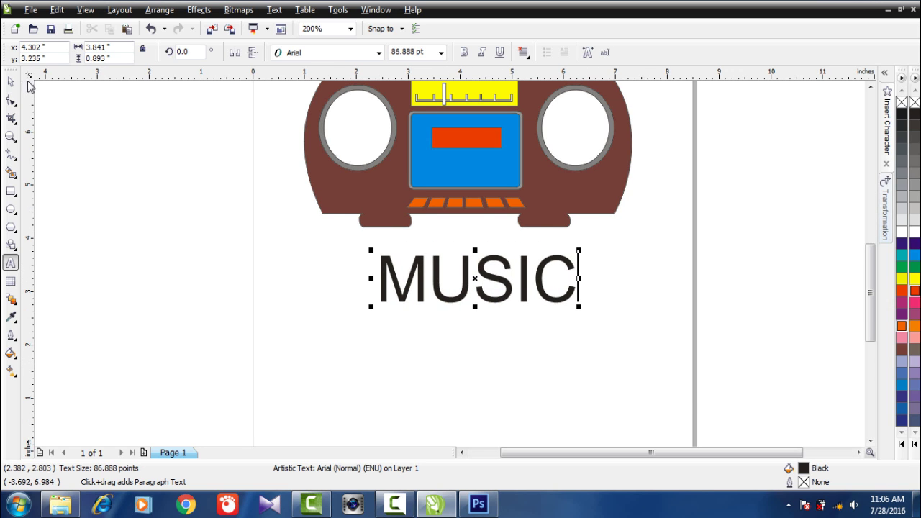
Set MUSIC in Belwe Cn BT and scale it wider and slightly taller
{"action": "key", "text": "space"}
{"action": "left_click", "coordinate": [379, 53]}
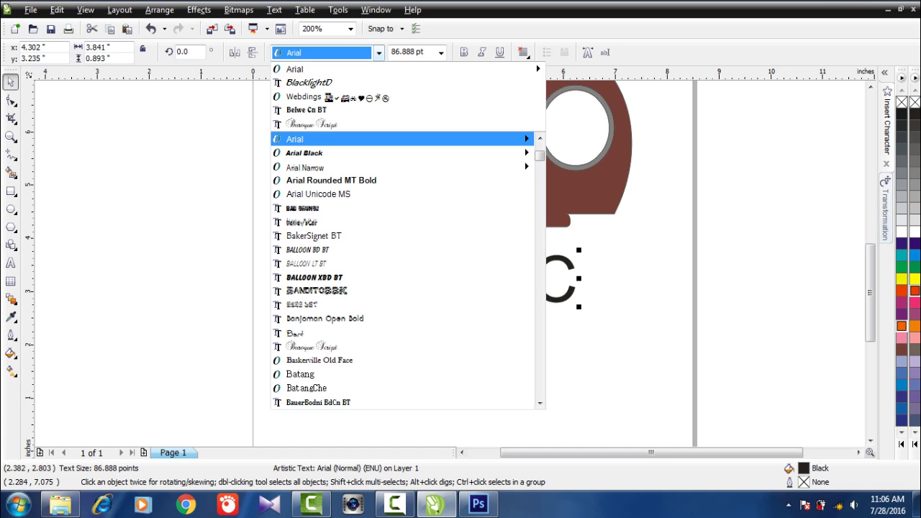
{"action": "left_click", "coordinate": [379, 110]}
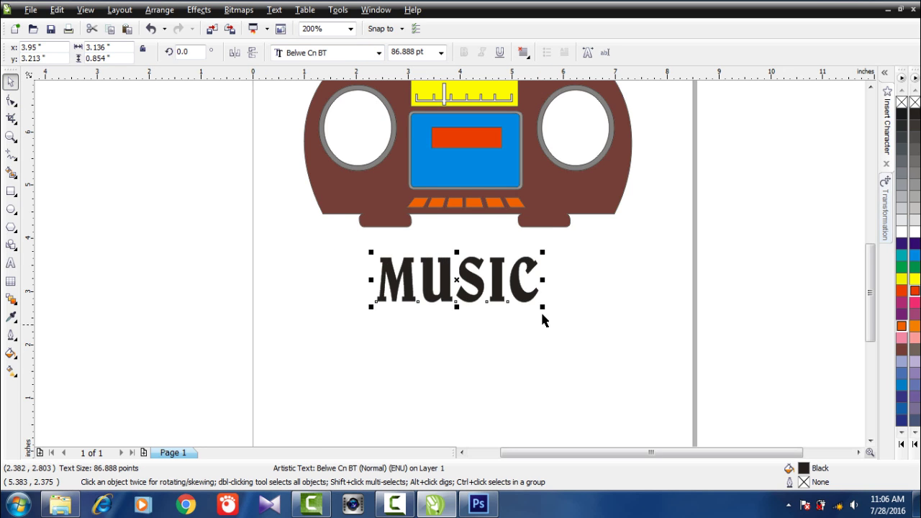
{"action": "left_click_drag", "start_coordinate": [543, 308], "coordinate": [555, 338]}
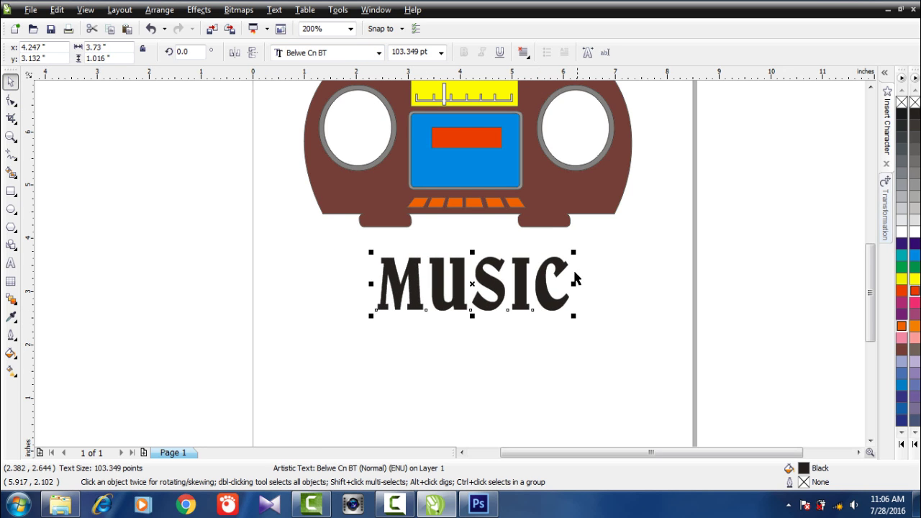
{"action": "left_click_drag", "start_coordinate": [574, 285], "coordinate": [615, 285]}
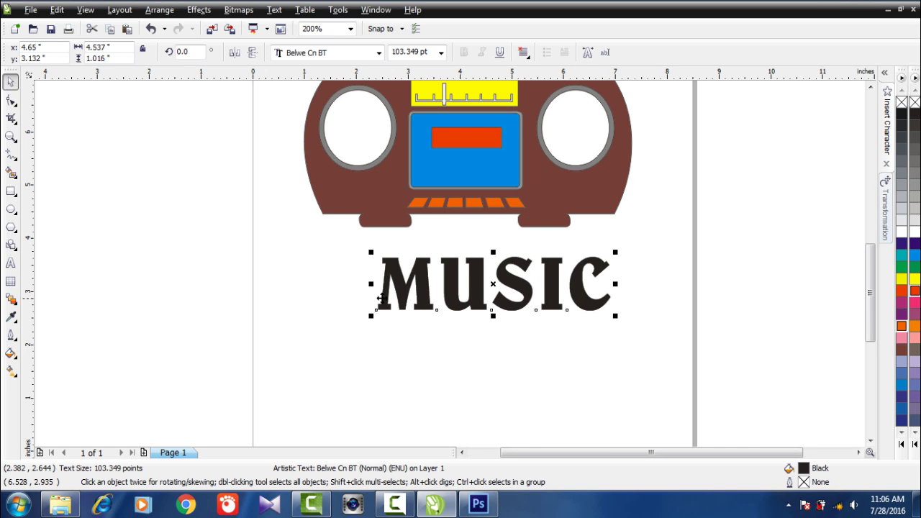
{"action": "left_click_drag", "start_coordinate": [371, 283], "coordinate": [346, 283]}
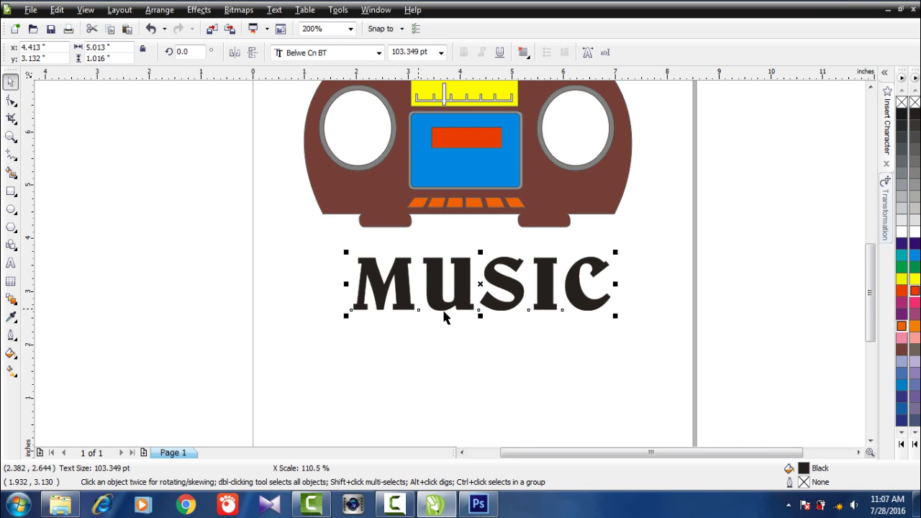
{"action": "mouse_move", "coordinate": [482, 315]}
{"action": "left_mouse_down"}
{"action": "mouse_move", "coordinate": [516, 318]}
{"action": "mouse_move", "coordinate": [506, 305]}
{"action": "left_mouse_up"}
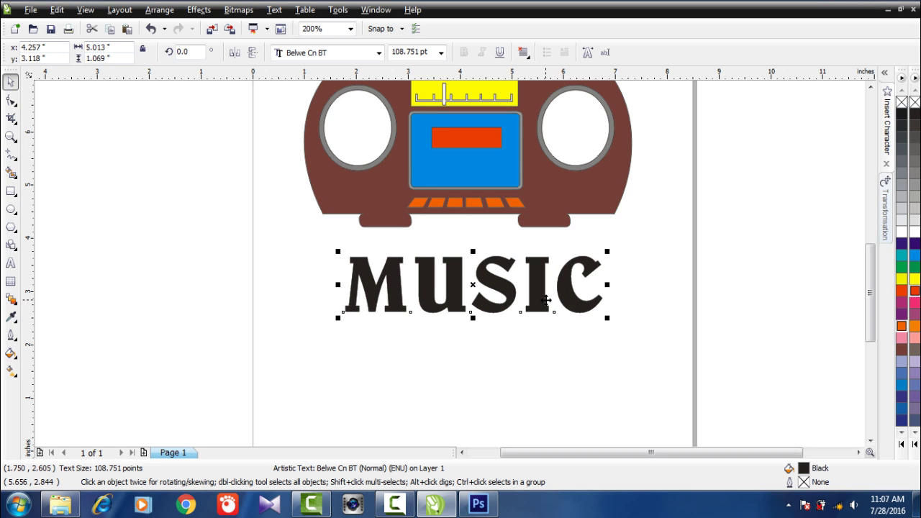
Centre MUSIC horizontally under the boombox and nudge it up closer
{"action": "left_click", "coordinate": [565, 210], "text": "shift"}
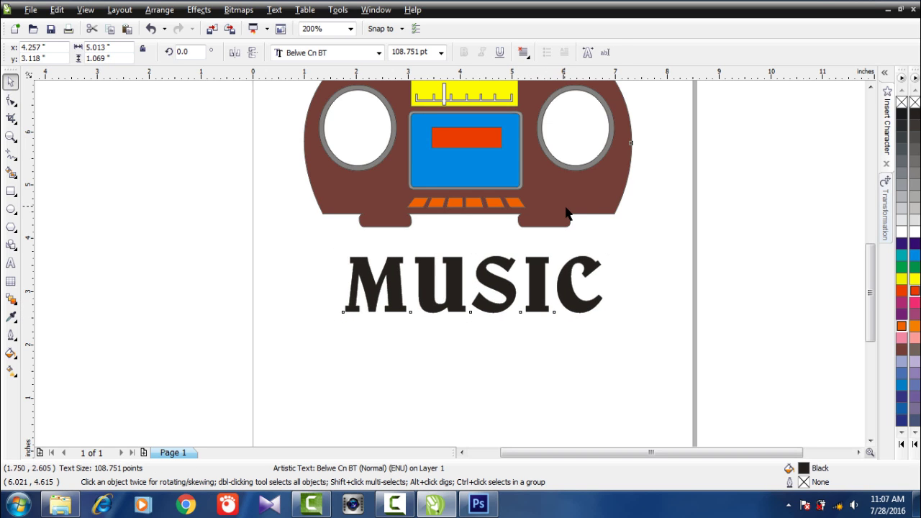
{"action": "key", "text": "c"}
{"action": "key", "text": "Escape"}
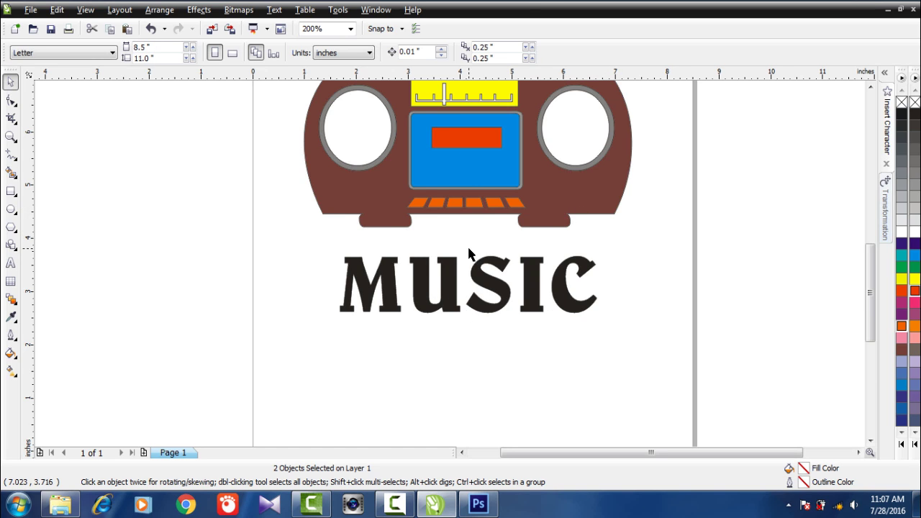
{"action": "scroll", "coordinate": [449, 274], "scroll_direction": "down", "scroll_amount": 2}
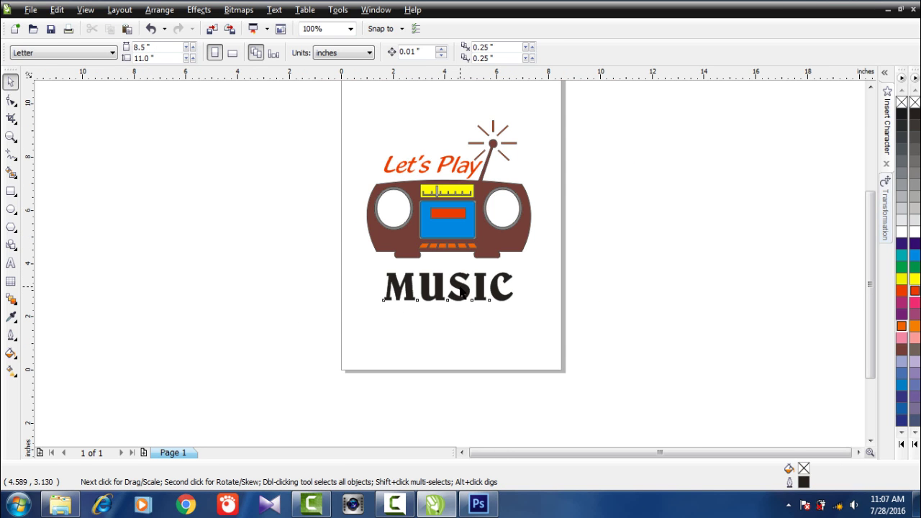
{"action": "left_click", "coordinate": [461, 291]}
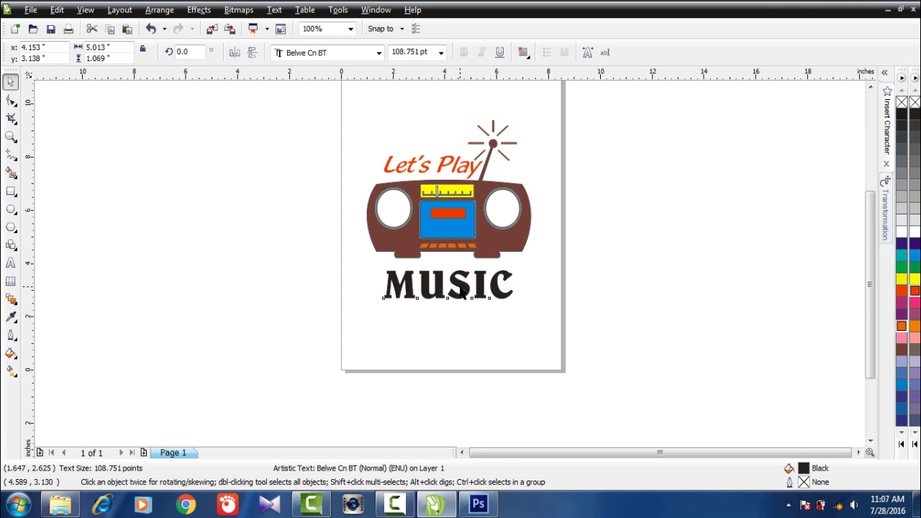
{"action": "scroll", "coordinate": [461, 292], "scroll_direction": "up", "scroll_amount": 2}
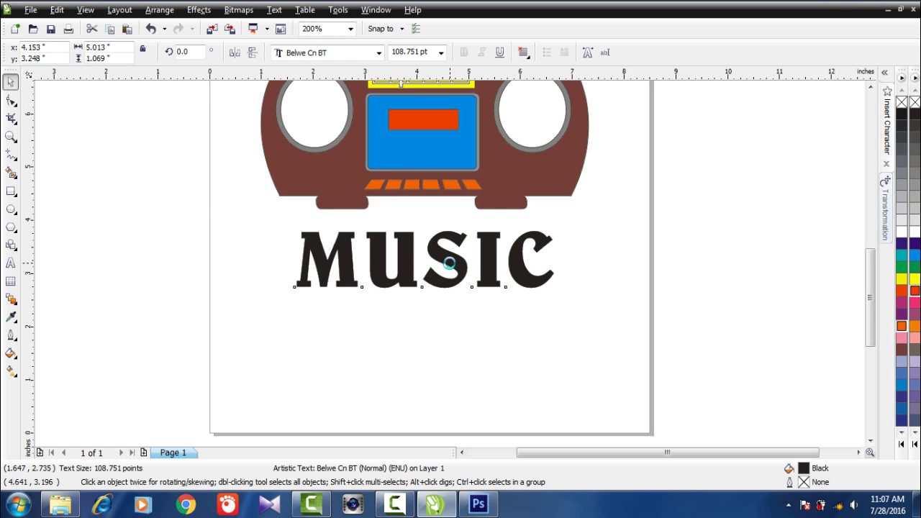
{"action": "left_click_drag", "start_coordinate": [449, 263], "coordinate": [449, 253]}
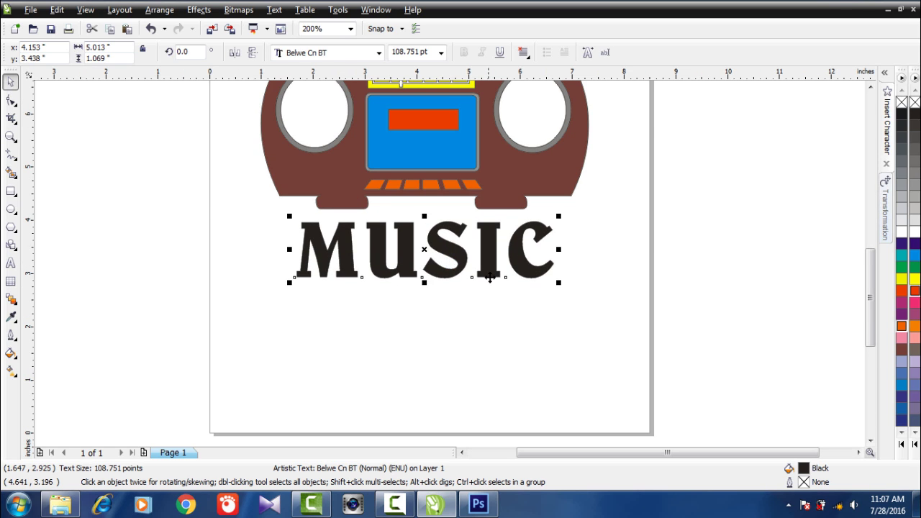
{"action": "scroll", "coordinate": [490, 277], "scroll_direction": "down", "scroll_amount": 2}
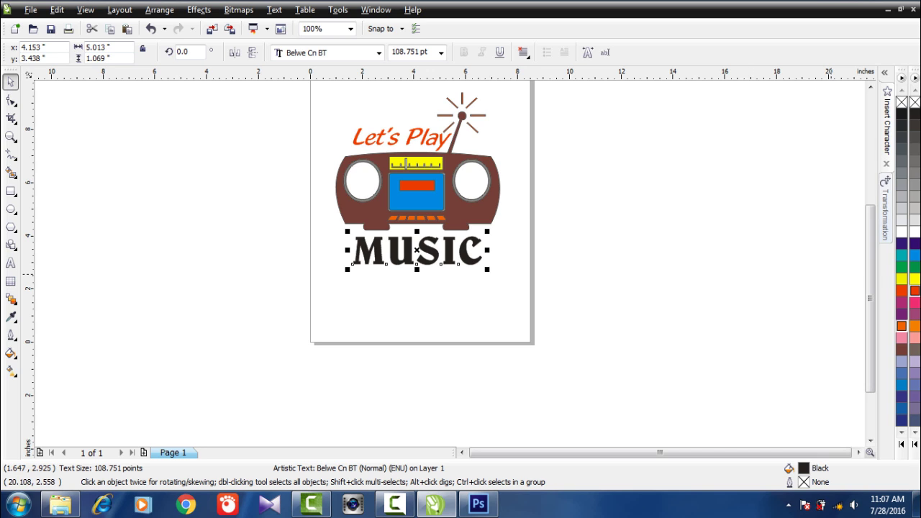
Colour the MUSIC text green and zoom out to view the whole page
{"action": "left_click", "coordinate": [915, 267]}
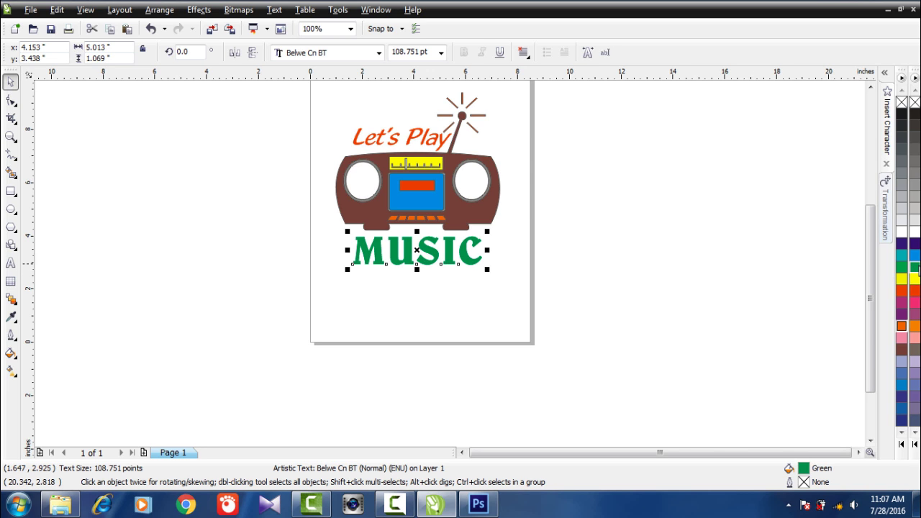
{"action": "left_click", "coordinate": [661, 257]}
{"action": "key", "text": "F3"}
{"action": "scroll", "coordinate": [410, 262], "scroll_direction": "up", "scroll_amount": 1}
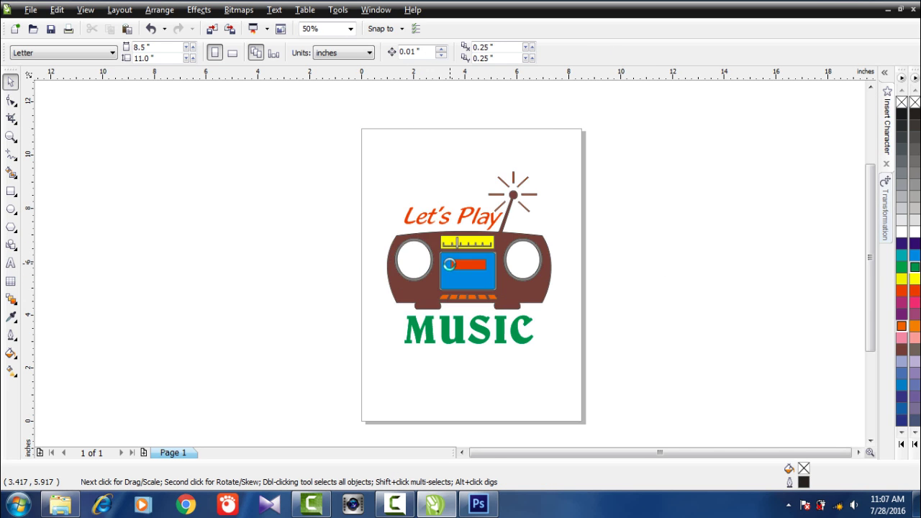
{"action": "scroll", "coordinate": [449, 260], "scroll_direction": "up", "scroll_amount": 1}
{"action": "scroll", "coordinate": [540, 261], "scroll_direction": "down", "scroll_amount": 1}
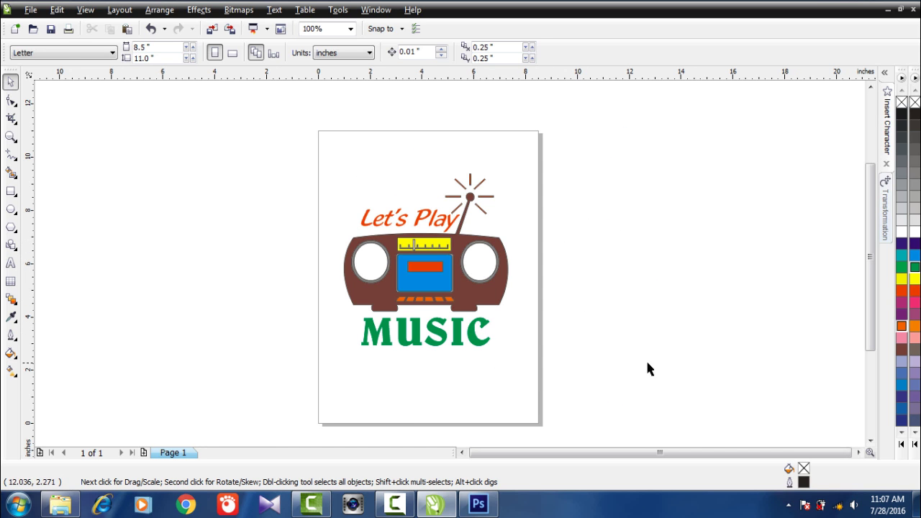
Select all logo objects and scale the whole boombox design up slightly
{"action": "key", "text": "ctrl+a"}
{"action": "left_click_drag", "start_coordinate": [325, 376], "coordinate": [299, 393]}
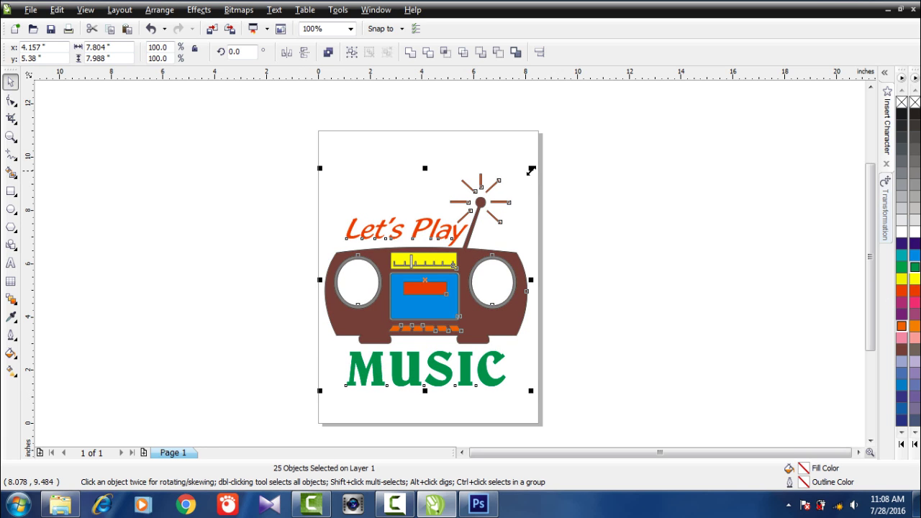
{"action": "left_click_drag", "start_coordinate": [531, 168], "coordinate": [537, 164]}
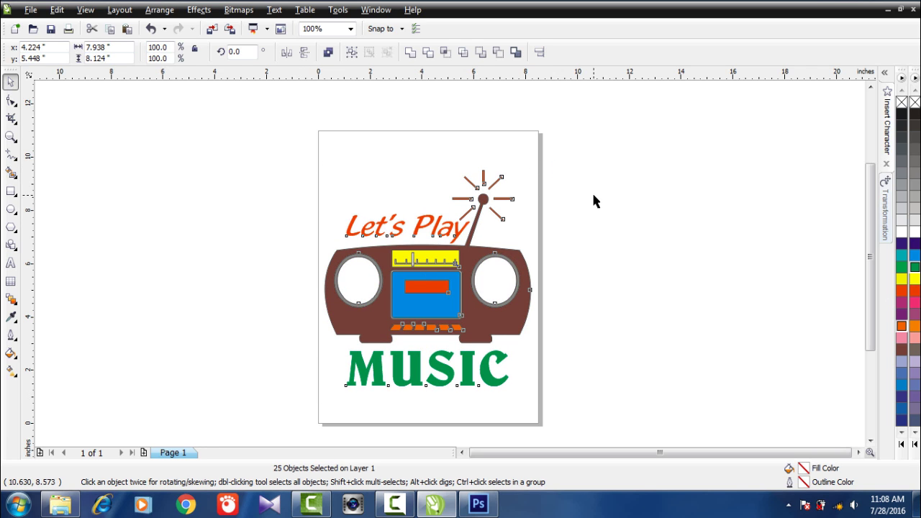
{"action": "left_click", "coordinate": [592, 190]}
Export the design as a PNG named T-SHIRT, accepting the bitmap and PNG settings
{"action": "left_click", "coordinate": [38, 11]}
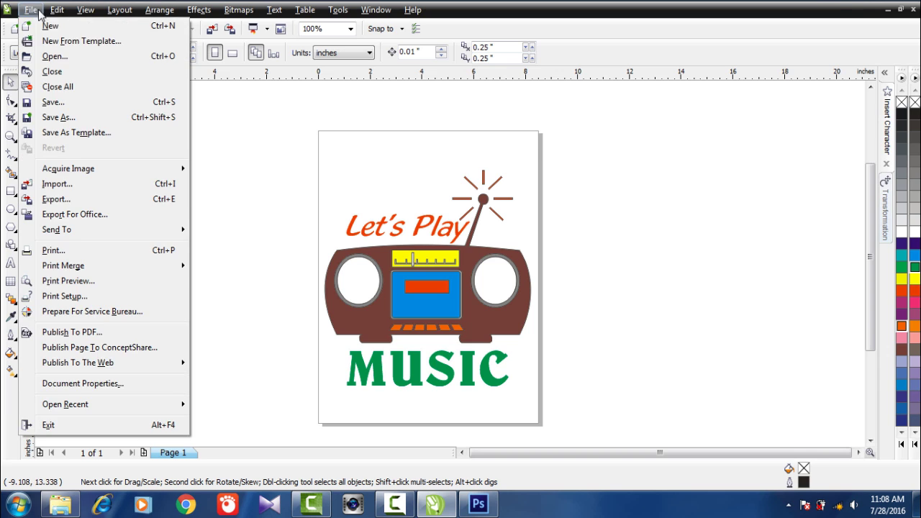
{"action": "left_click", "coordinate": [80, 198]}
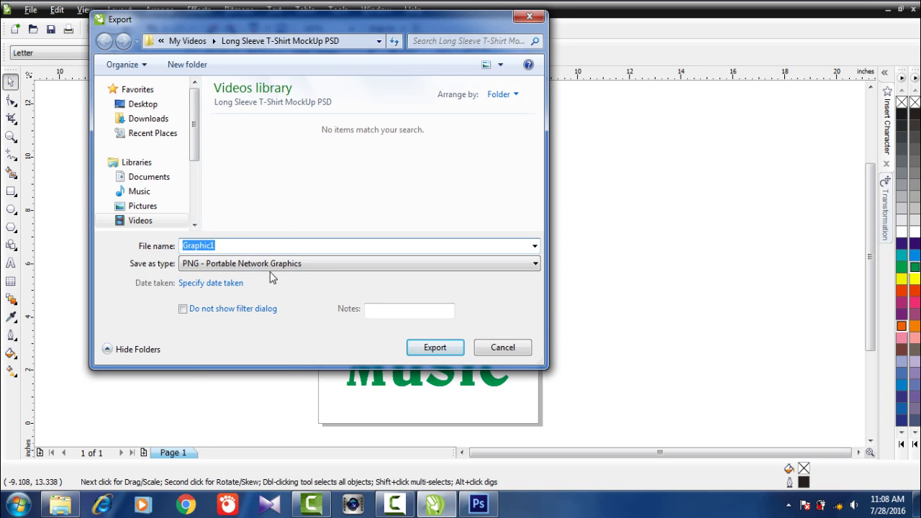
{"action": "key", "text": "BackSpace"}
{"action": "key", "text": "BackSpace"}
{"action": "type", "text": "T-SHIRT"}
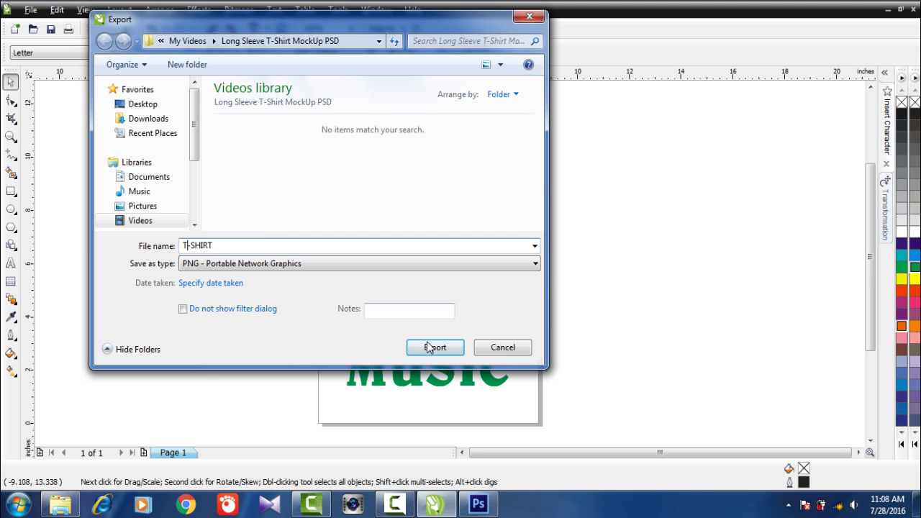
{"action": "left_click", "coordinate": [427, 343]}
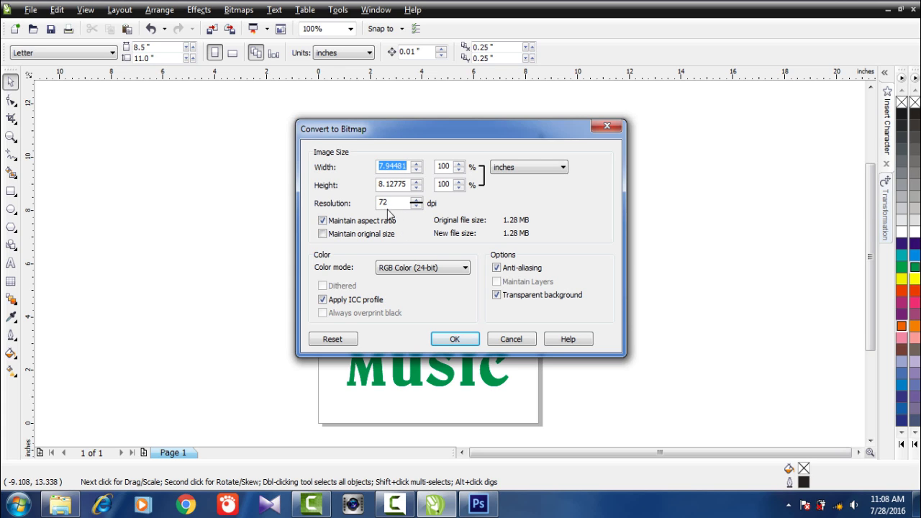
{"action": "left_click", "coordinate": [430, 273]}
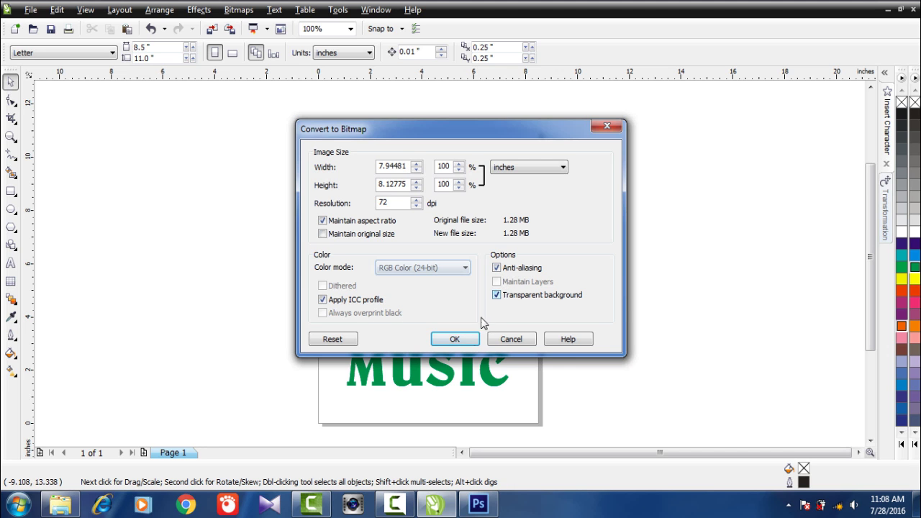
{"action": "left_click", "coordinate": [469, 341]}
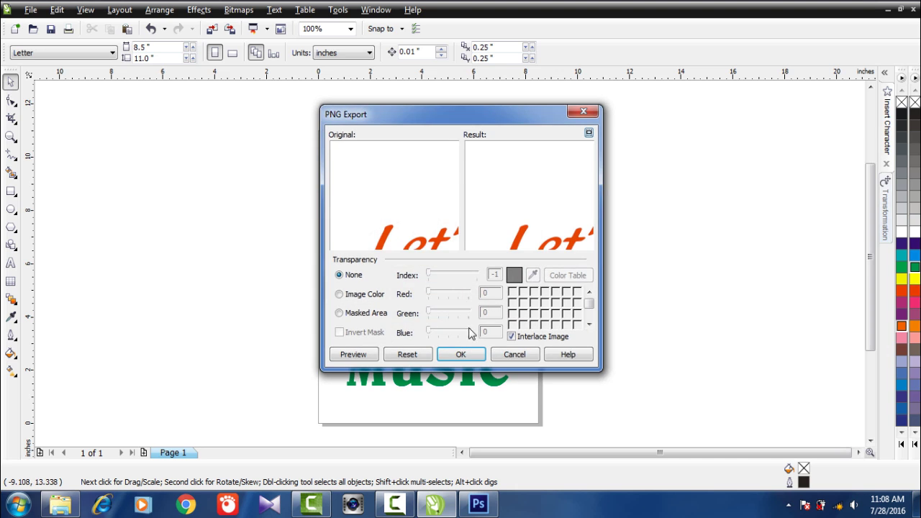
{"action": "left_click", "coordinate": [461, 355]}
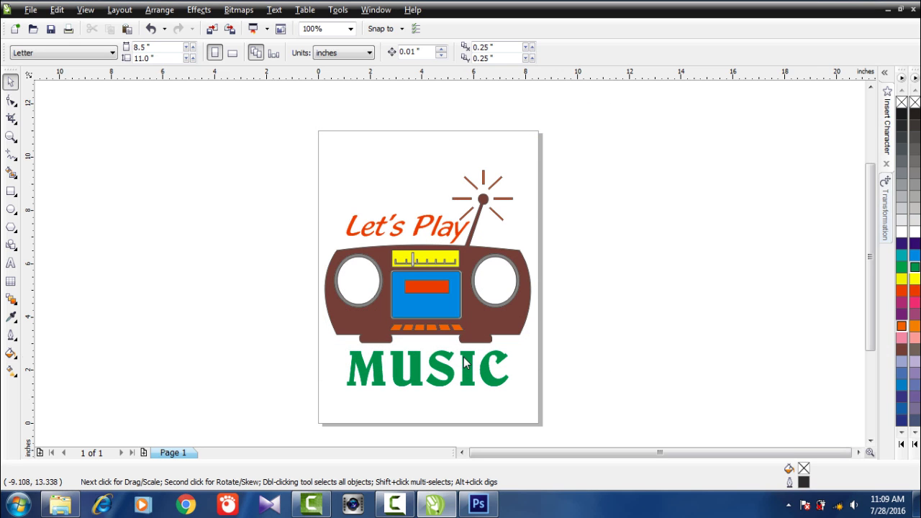
{"action": "left_click", "coordinate": [60, 504]}
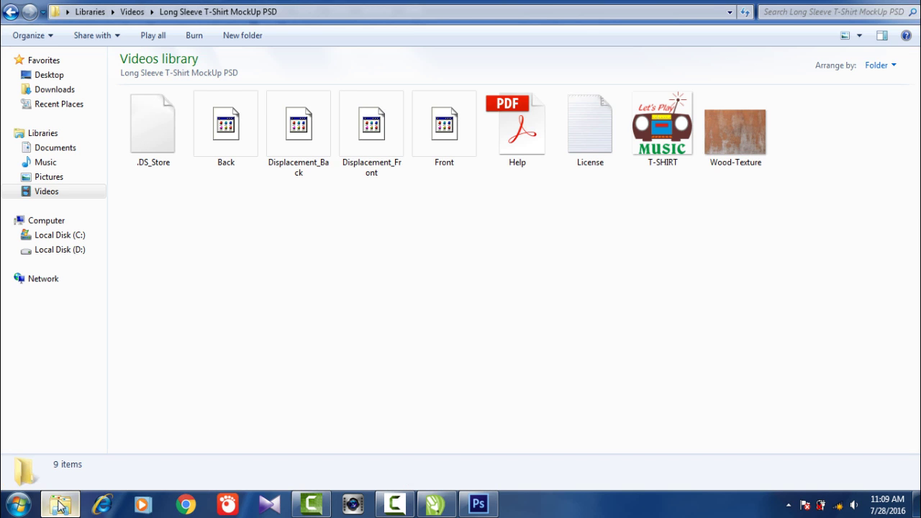
{"action": "left_click", "coordinate": [647, 130]}
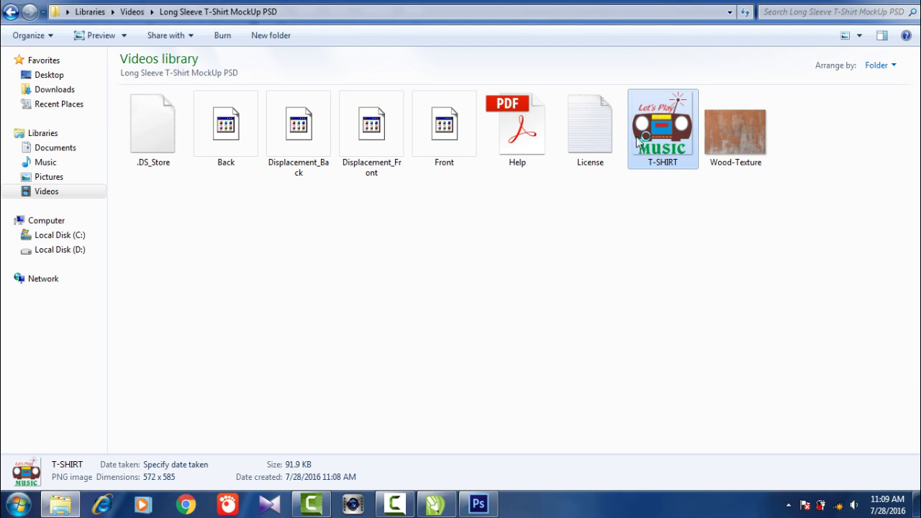
{"action": "double_click", "coordinate": [642, 144]}
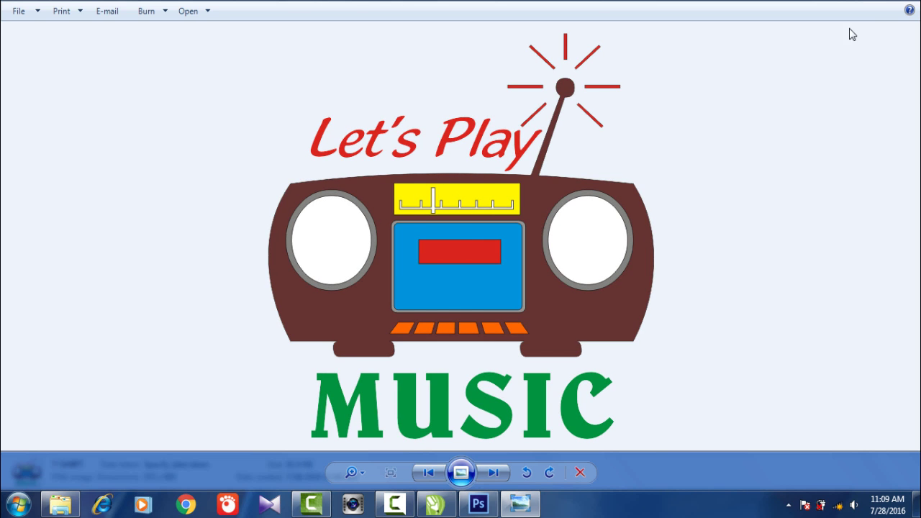
{"action": "left_click", "coordinate": [899, 3]}
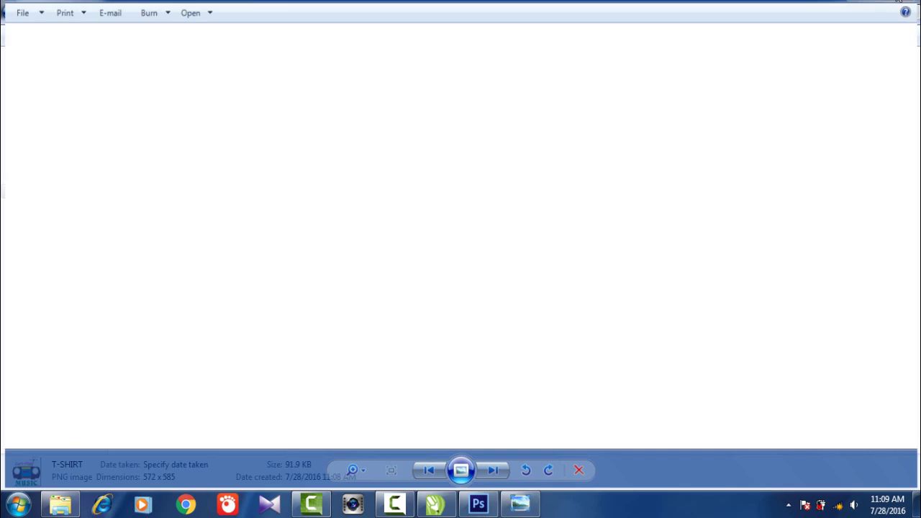
{"action": "left_click", "coordinate": [616, 198]}
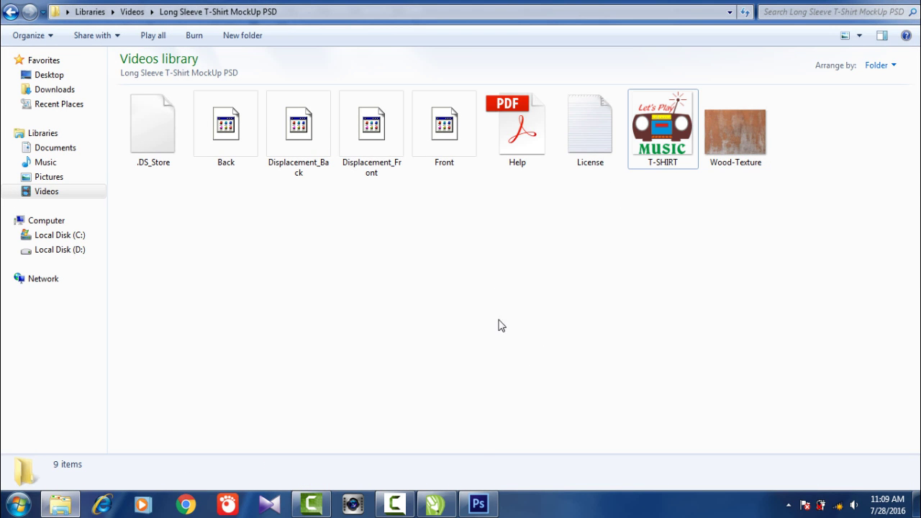
Open the T-SHIRT.png design image in Photoshop
{"action": "left_click", "coordinate": [480, 506]}
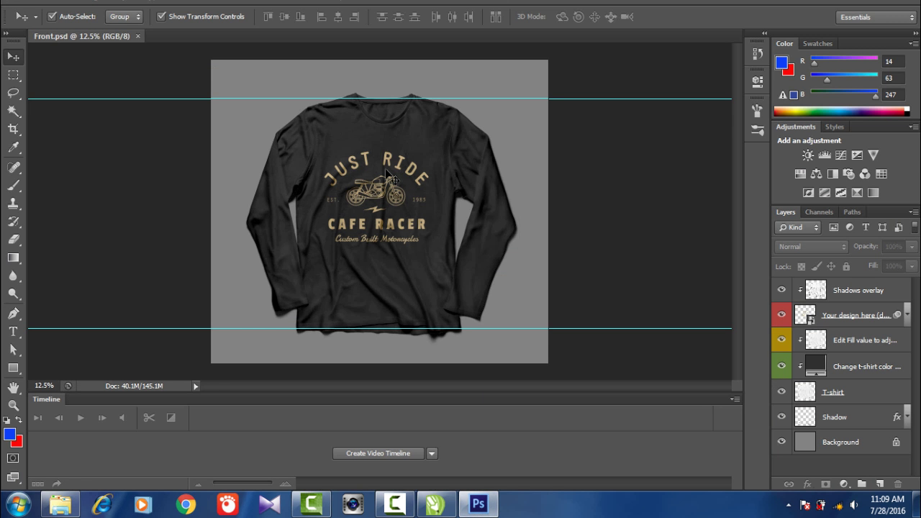
{"action": "left_click", "coordinate": [48, 4]}
{"action": "left_click", "coordinate": [46, 19]}
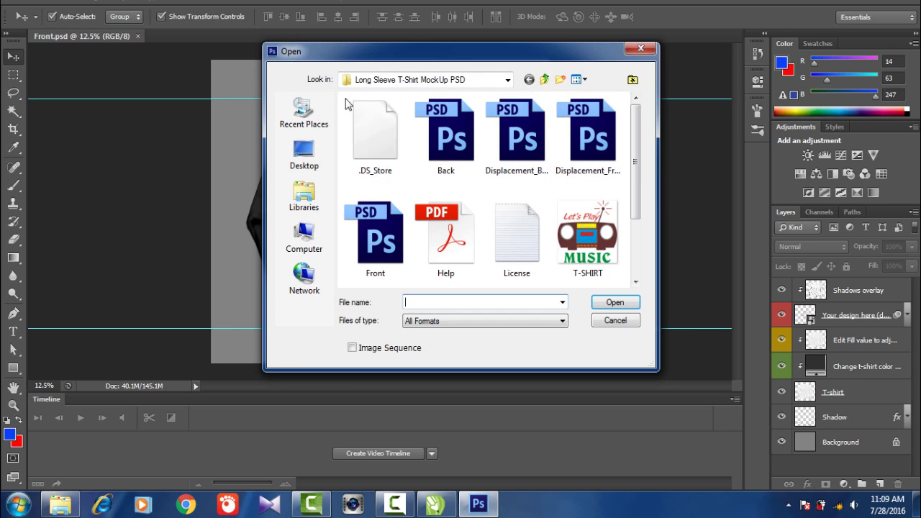
{"action": "left_click", "coordinate": [578, 217]}
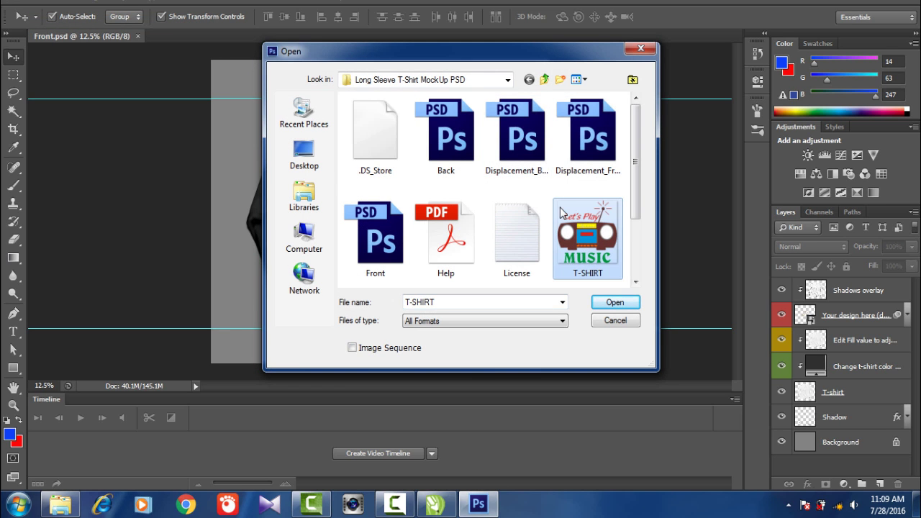
{"action": "left_click", "coordinate": [627, 303]}
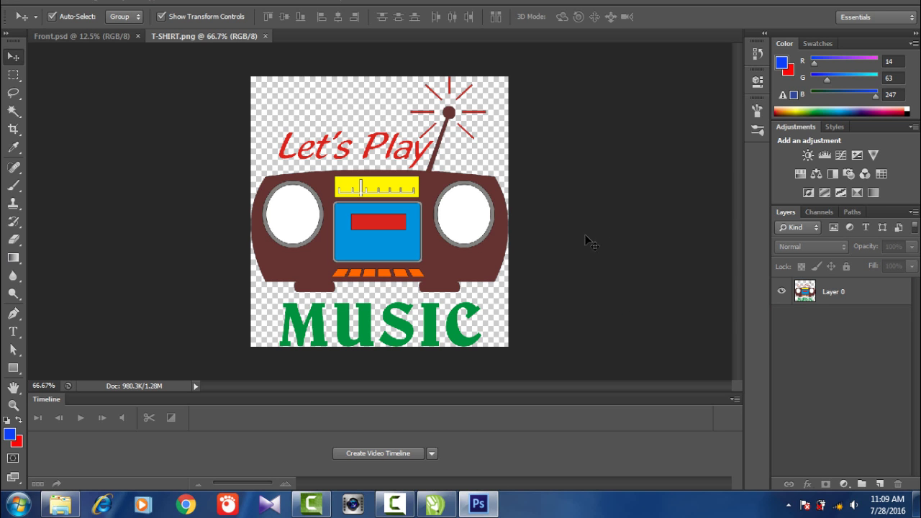
{"action": "left_click", "coordinate": [493, 235]}
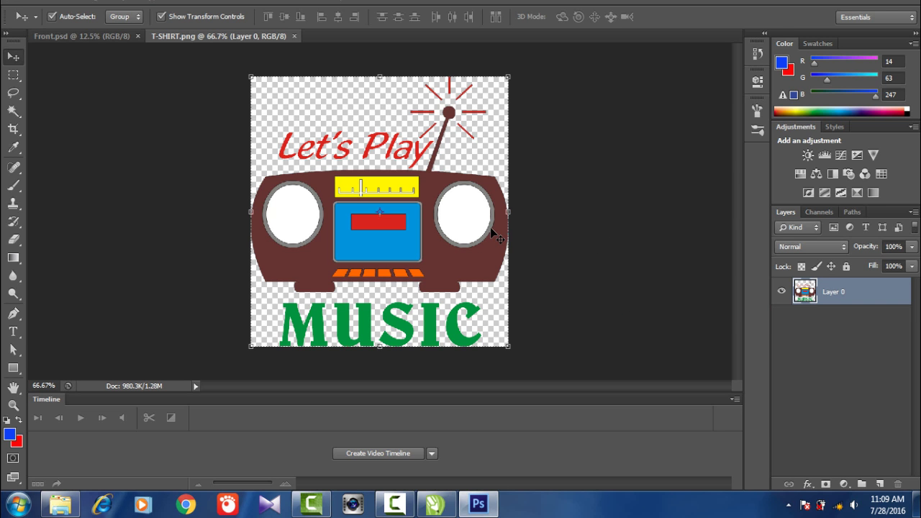
Open Front.psd's 'Your design here' smart object for editing, keeping its layers
{"action": "left_click", "coordinate": [116, 38]}
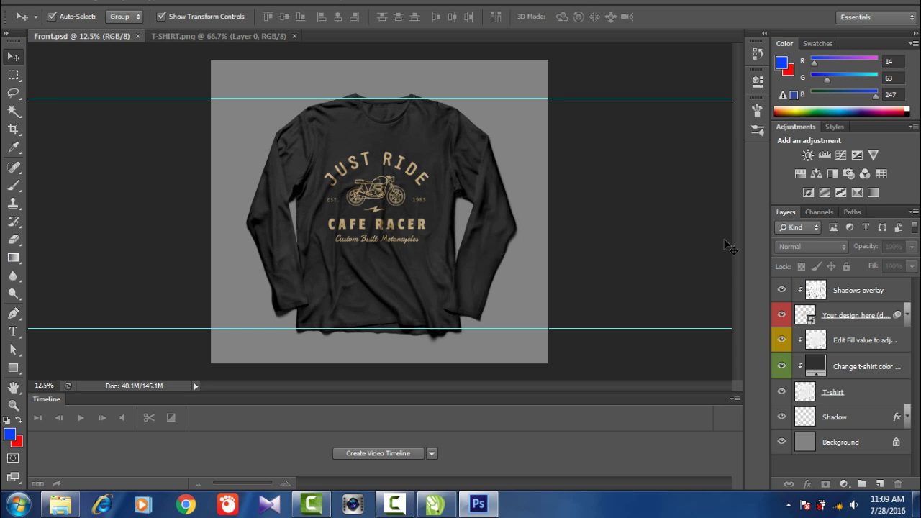
{"action": "double_click", "coordinate": [811, 321]}
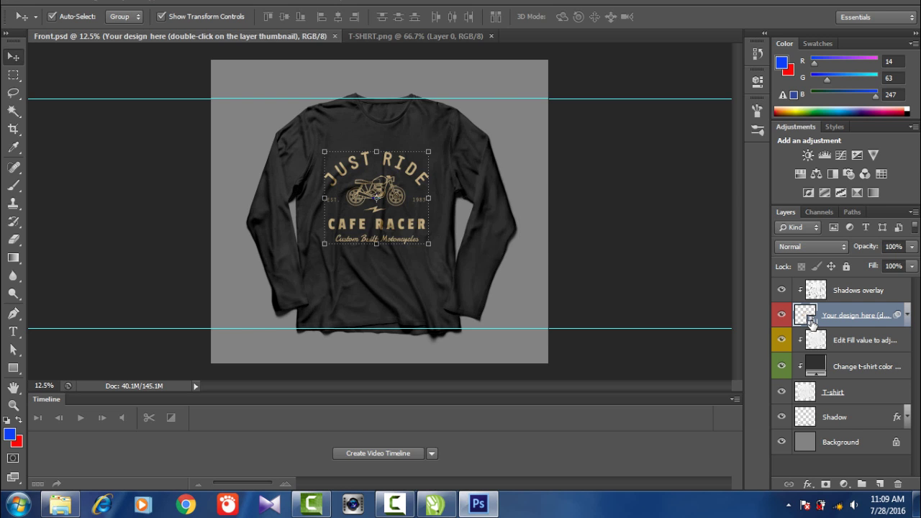
{"action": "left_click", "coordinate": [533, 218]}
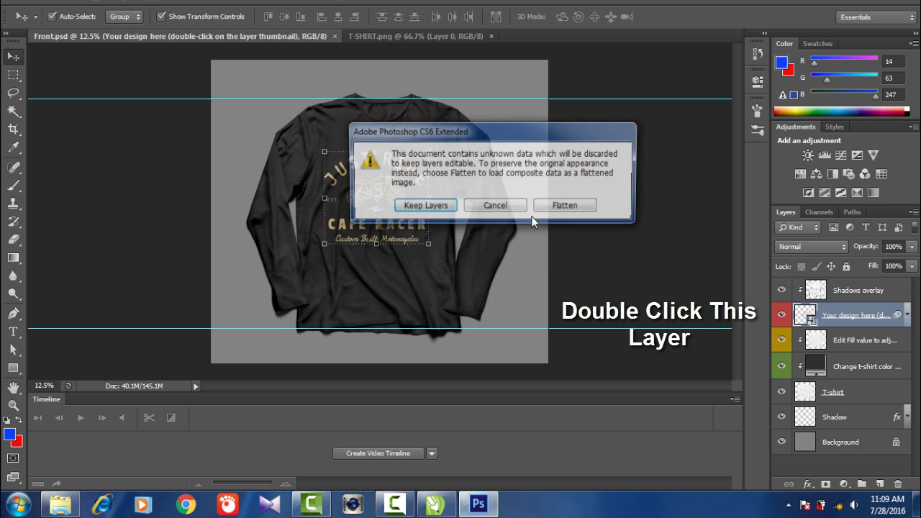
{"action": "left_click", "coordinate": [445, 212]}
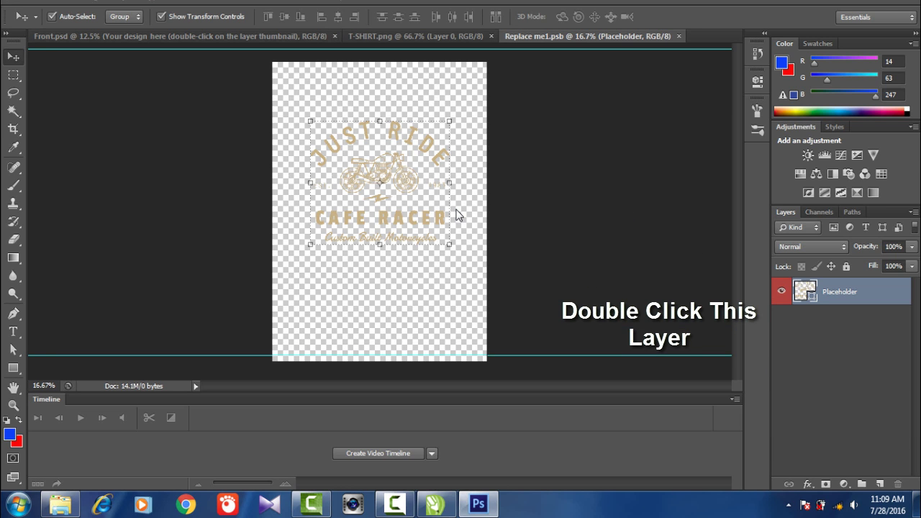
Copy the T-SHIRT.png boombox image and paste it above the Placeholder layer in Replace me1.psb
{"action": "left_click", "coordinate": [373, 178]}
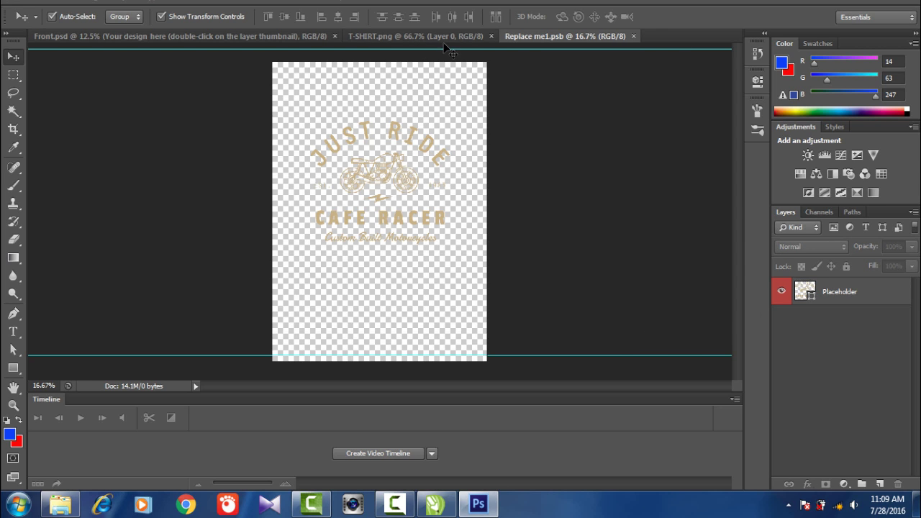
{"action": "left_click", "coordinate": [444, 37]}
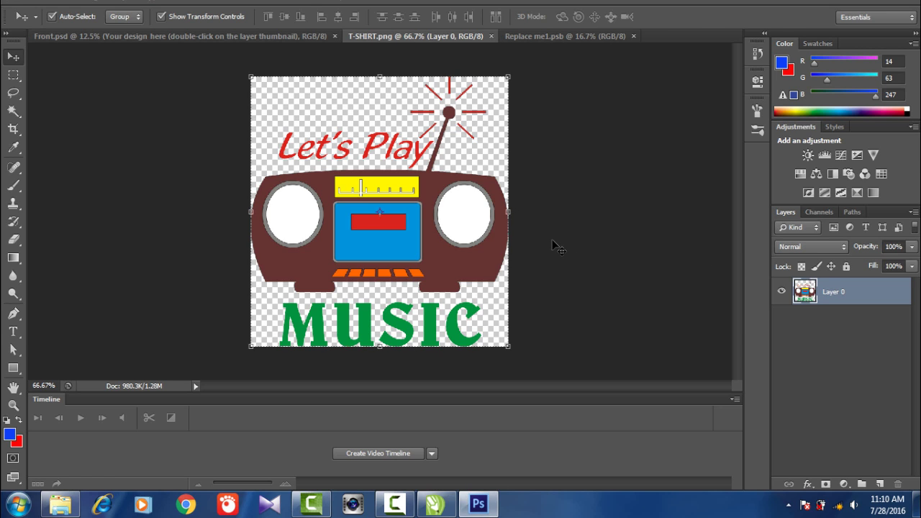
{"action": "key", "text": "ctrl+a"}
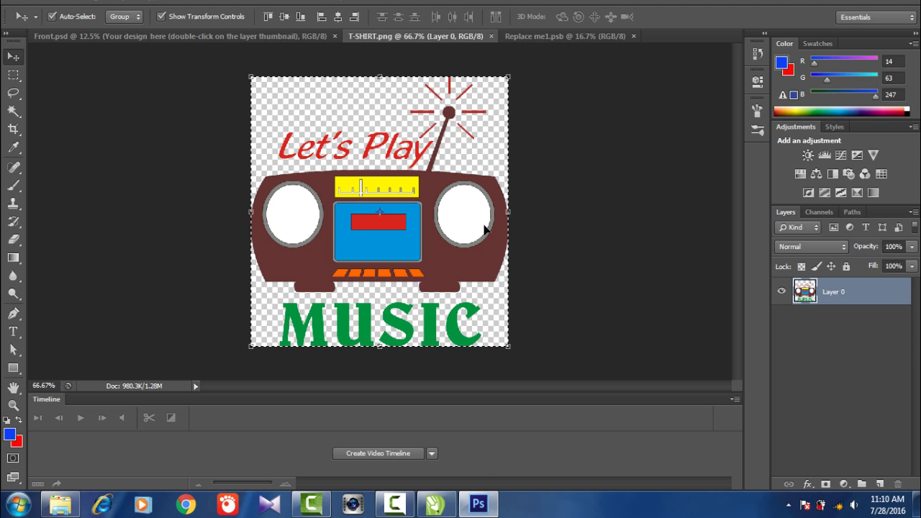
{"action": "left_click", "coordinate": [575, 38]}
{"action": "key", "text": "ctrl+c"}
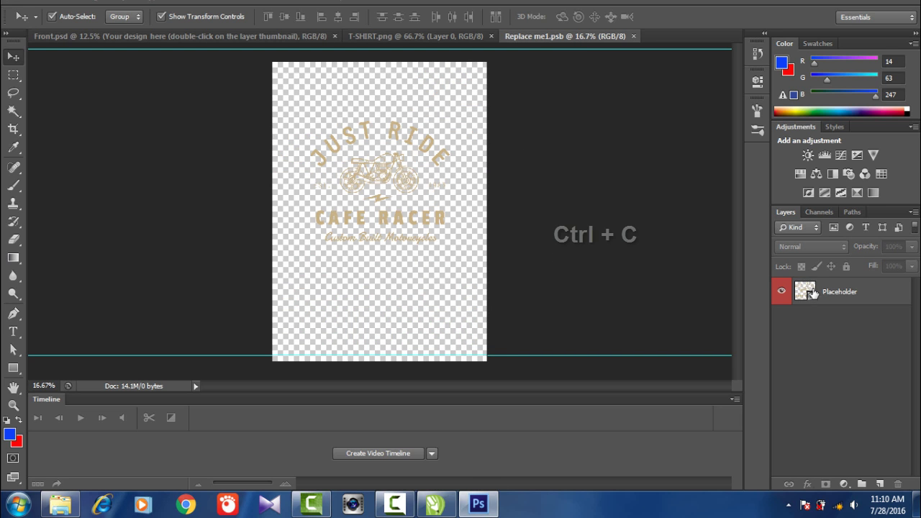
{"action": "left_click", "coordinate": [812, 293]}
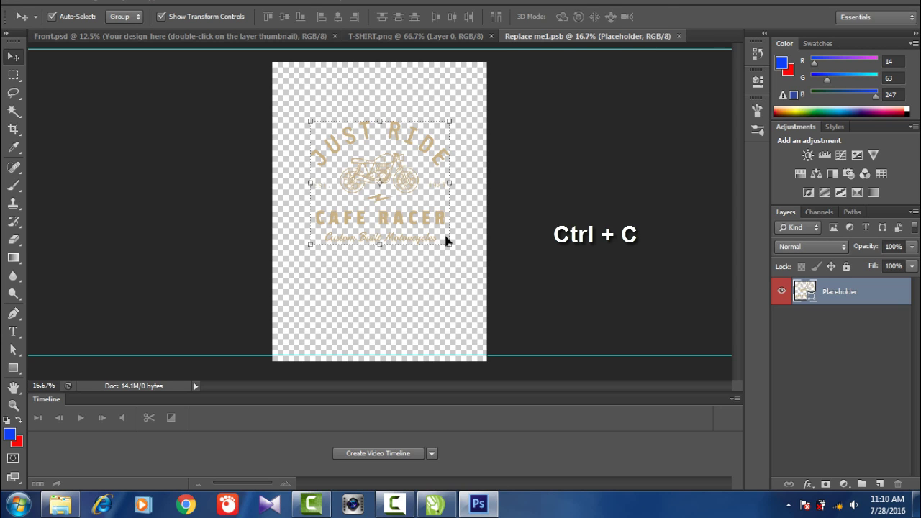
{"action": "key", "text": "ctrl+v"}
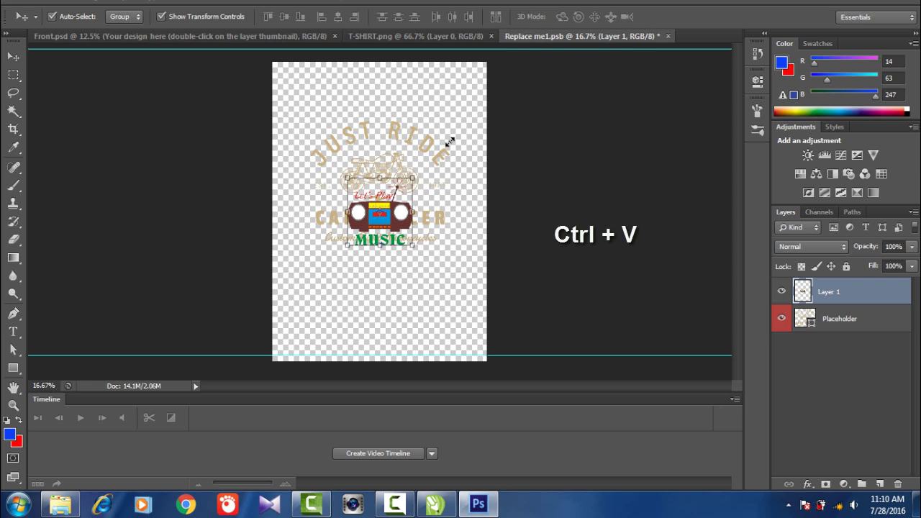
Enlarge the boombox to about 200%, then refine to about 92% and position it
{"action": "left_click_drag", "start_coordinate": [413, 177], "coordinate": [449, 137]}
{"action": "left_click_drag", "start_coordinate": [418, 199], "coordinate": [349, 146]}
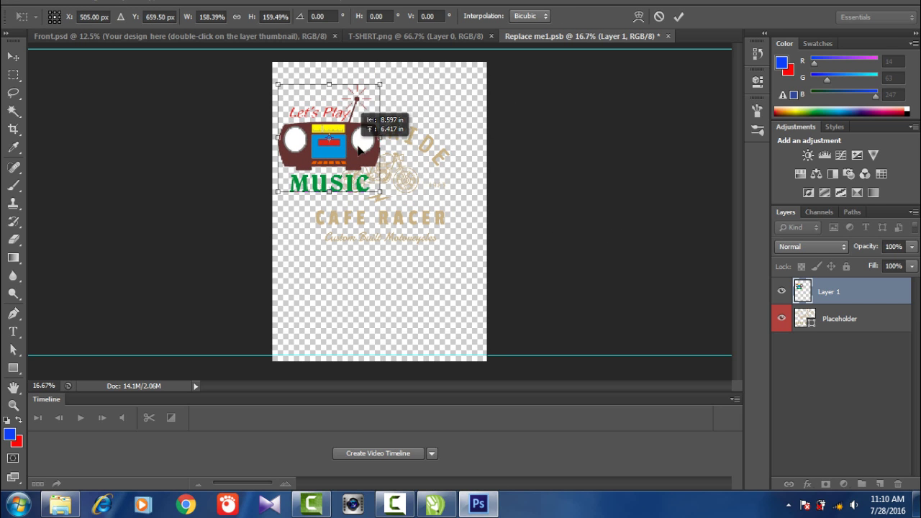
{"action": "left_click_drag", "start_coordinate": [381, 191], "coordinate": [478, 264]}
{"action": "left_click_drag", "start_coordinate": [279, 171], "coordinate": [305, 173]}
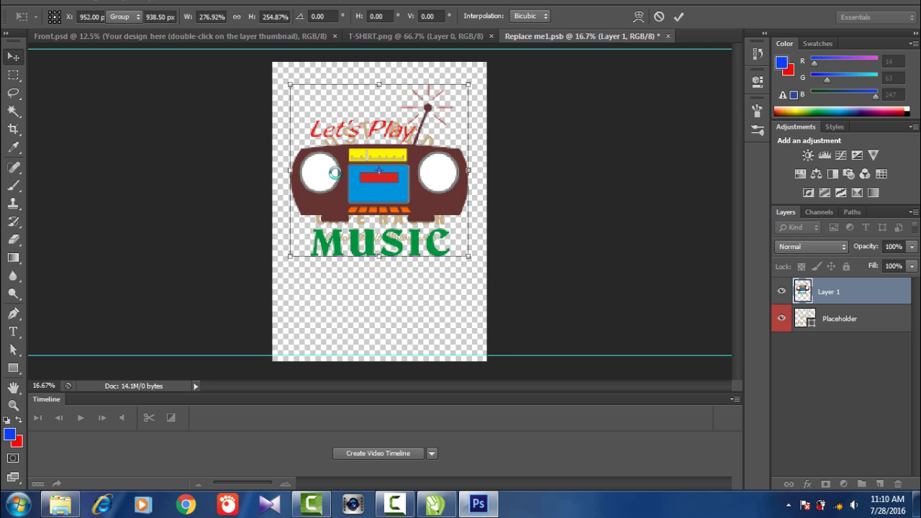
{"action": "key", "text": "Return"}
{"action": "left_click", "coordinate": [509, 210]}
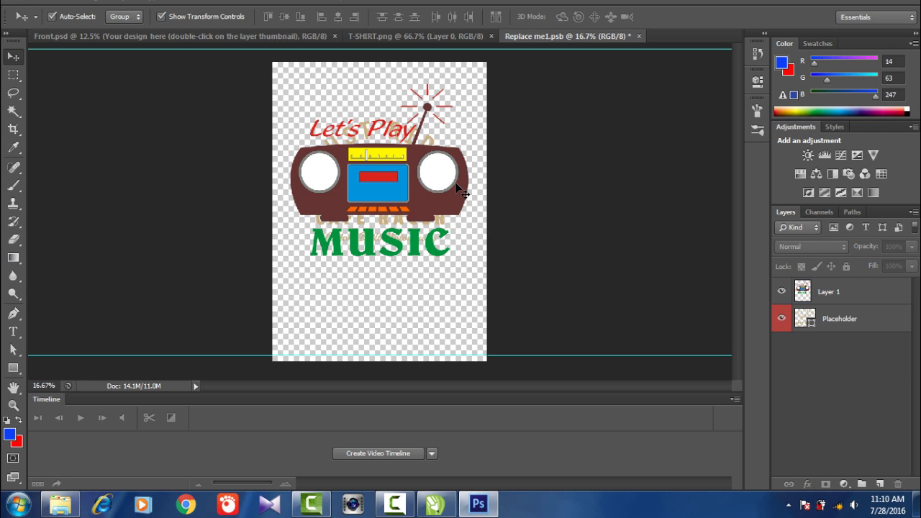
{"action": "left_click_drag", "start_coordinate": [449, 186], "coordinate": [446, 180]}
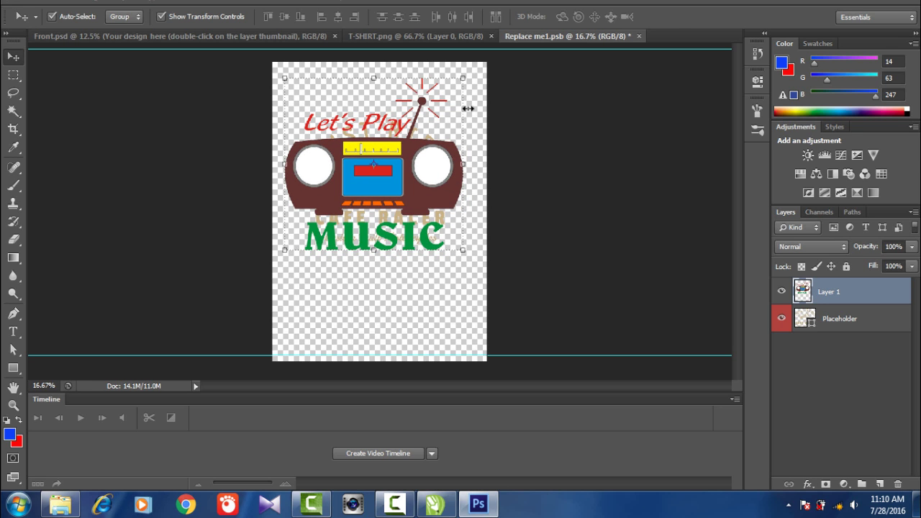
{"action": "key", "text": "ctrl+t"}
{"action": "left_click_drag", "start_coordinate": [456, 89], "coordinate": [451, 99]}
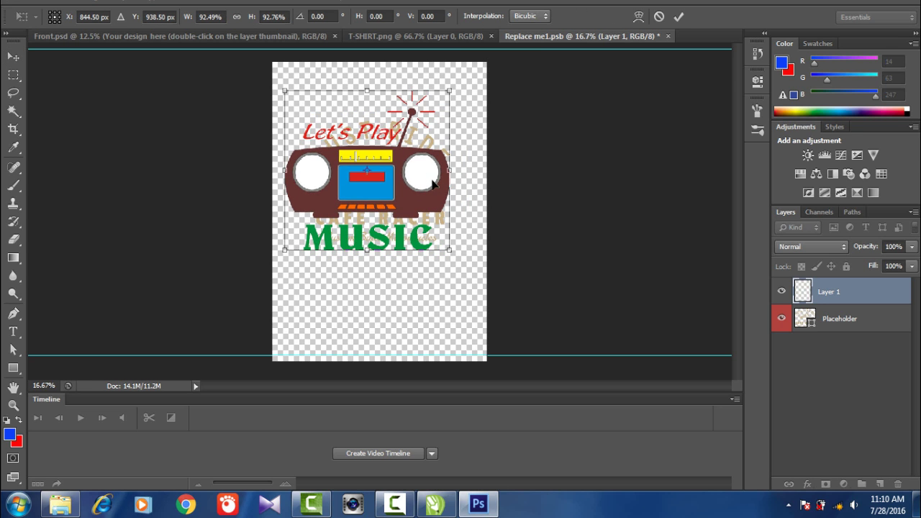
{"action": "left_click_drag", "start_coordinate": [432, 187], "coordinate": [442, 181]}
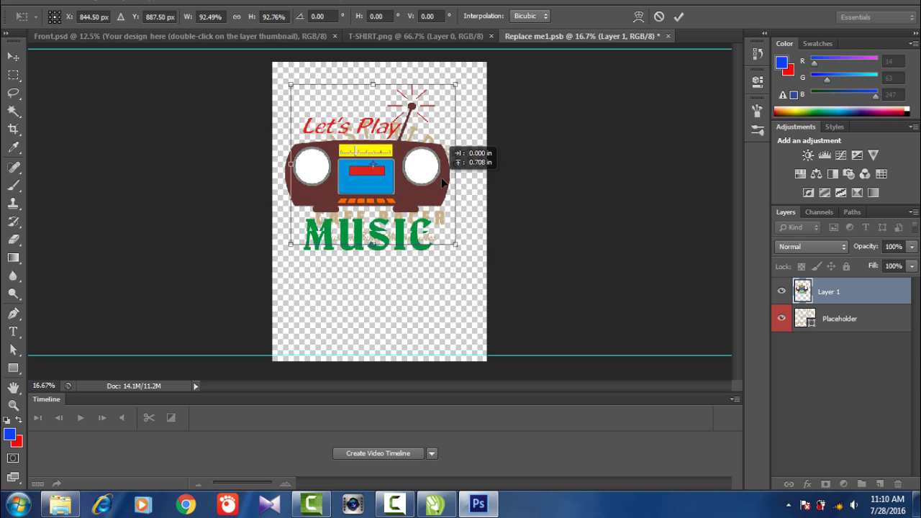
{"action": "key", "text": "Return"}
Hide the Placeholder layer and stretch the boombox slightly taller
{"action": "left_click", "coordinate": [515, 185]}
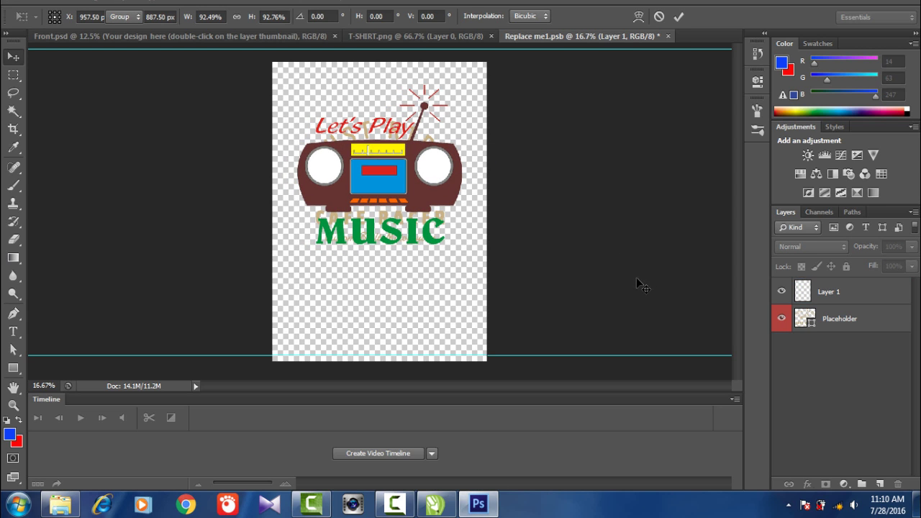
{"action": "left_click", "coordinate": [783, 319]}
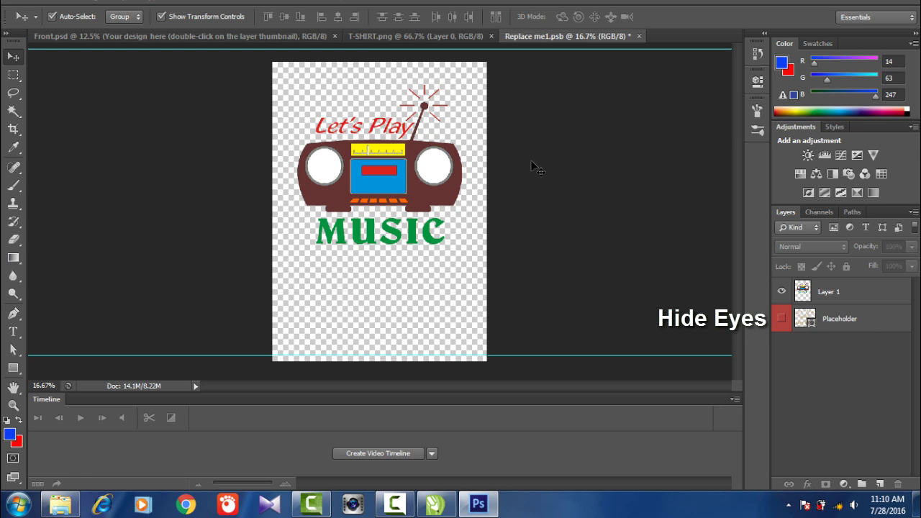
{"action": "left_click", "coordinate": [461, 163]}
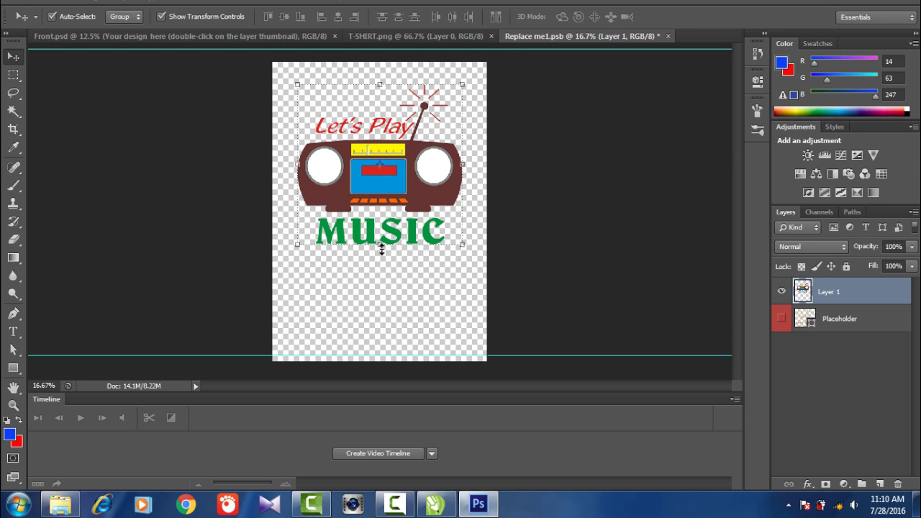
{"action": "key", "text": "ctrl+t"}
{"action": "left_click_drag", "start_coordinate": [381, 250], "coordinate": [384, 258]}
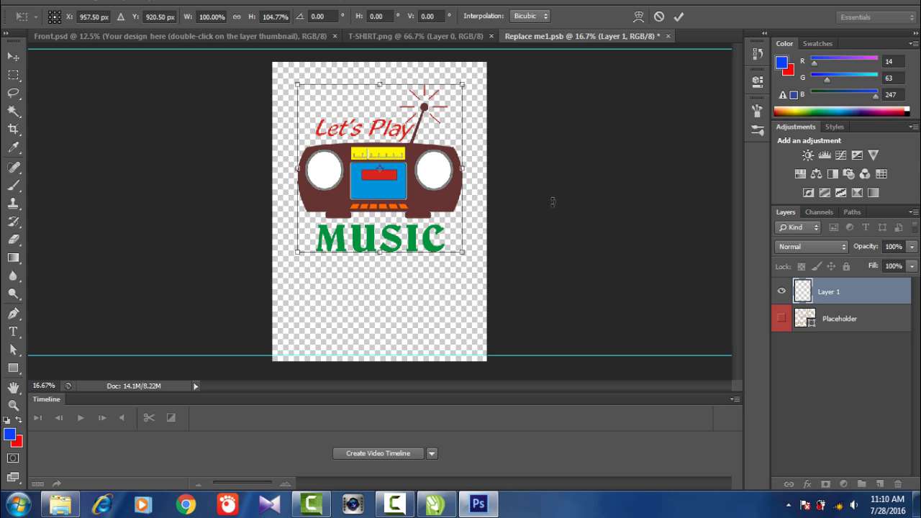
{"action": "key", "text": "Return"}
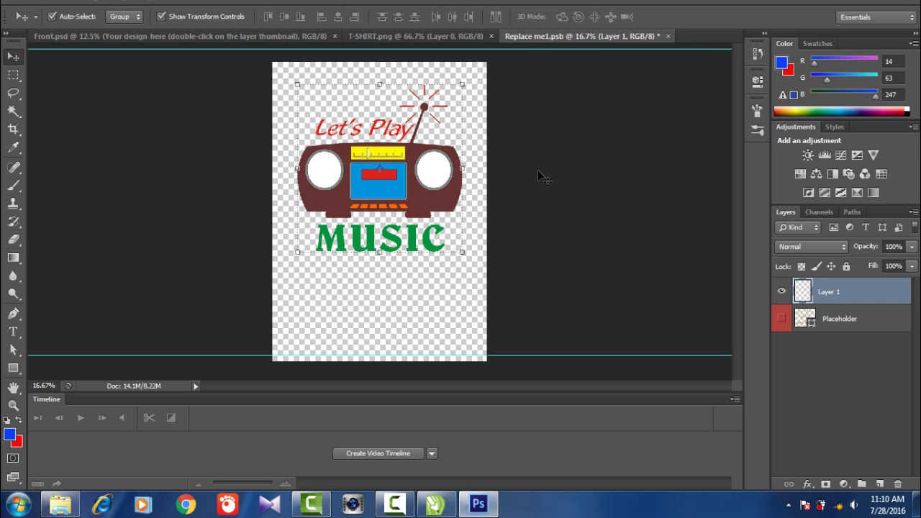
{"action": "left_click", "coordinate": [538, 170]}
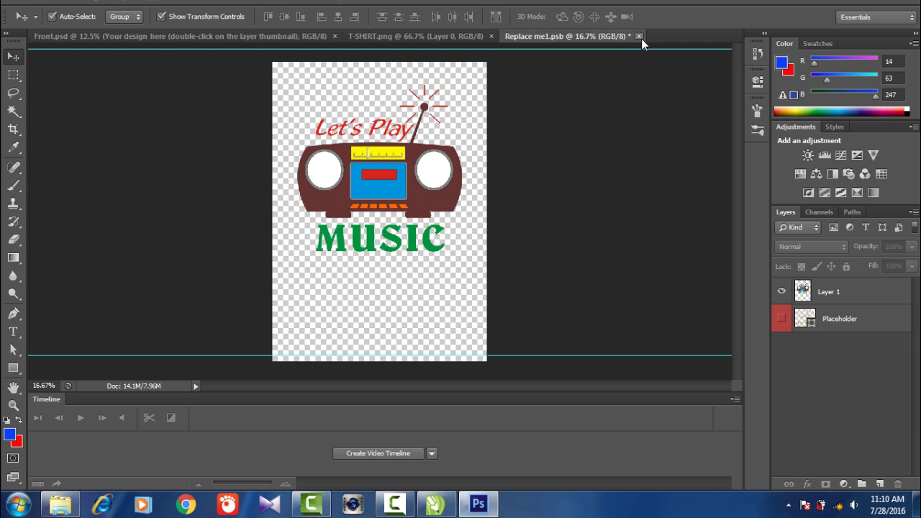
Close and save Replace me1.psb, applying the shirt's displacement map file
{"action": "left_click", "coordinate": [640, 36]}
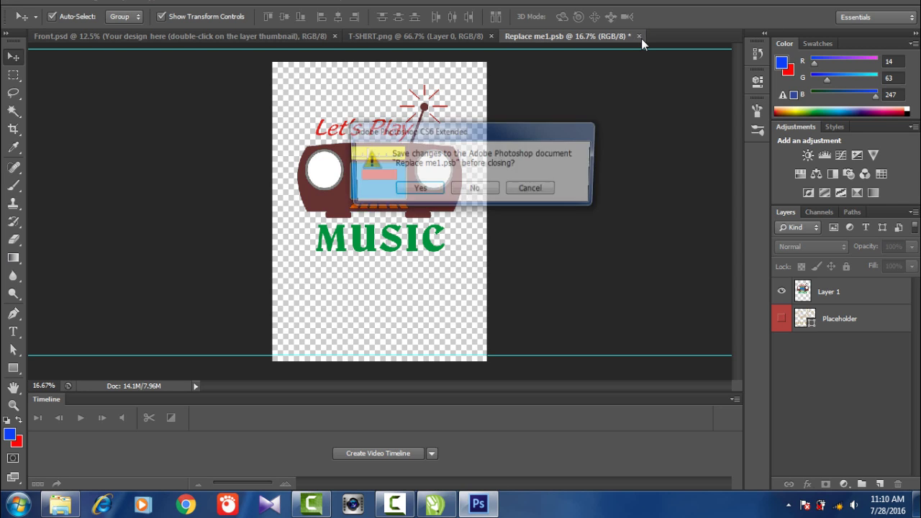
{"action": "left_click", "coordinate": [417, 190]}
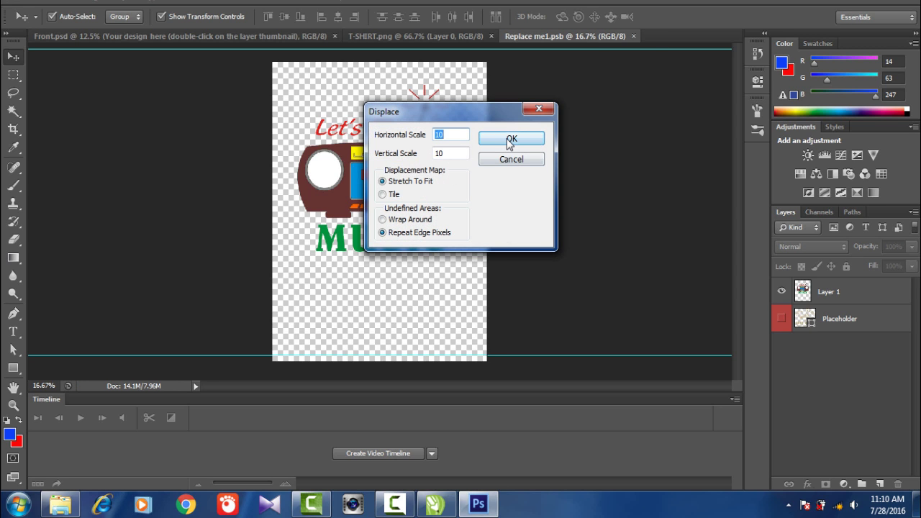
{"action": "left_click", "coordinate": [507, 142]}
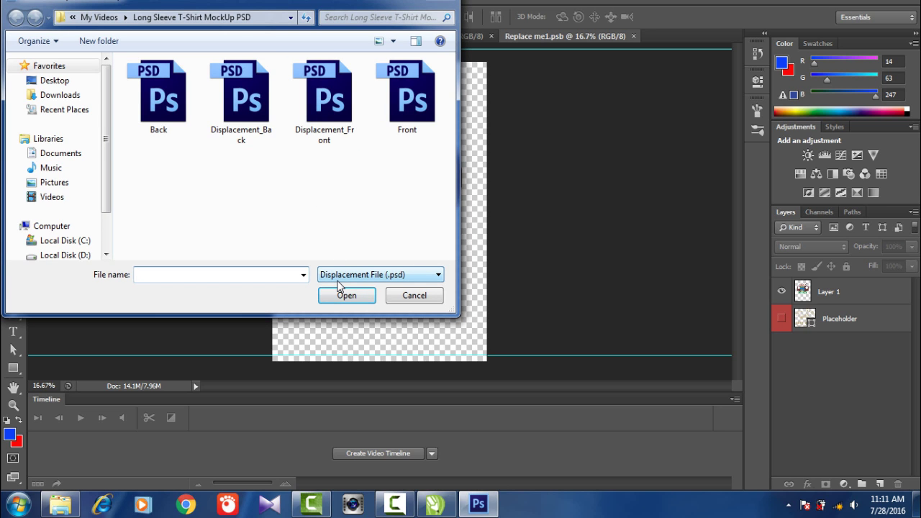
{"action": "left_click", "coordinate": [411, 301]}
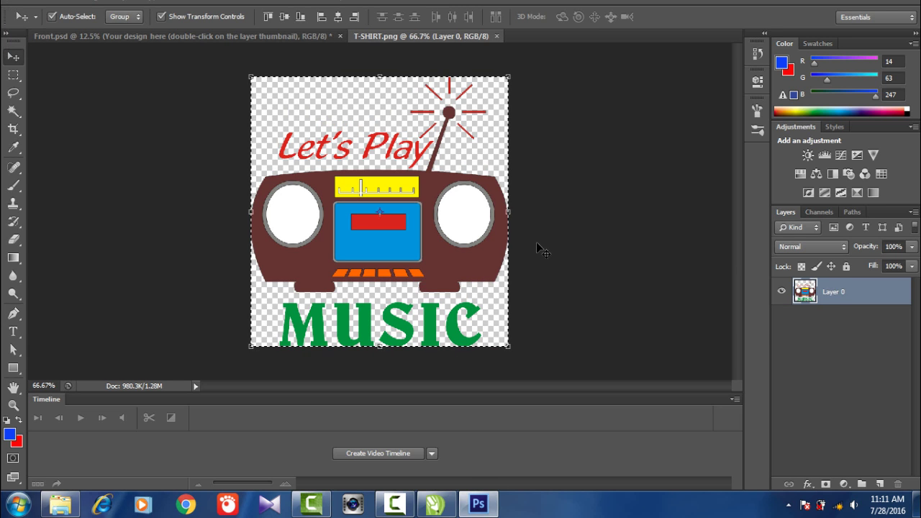
Zoom in and out on Front.psd to check the boombox print on the black shirt
{"action": "left_click", "coordinate": [221, 41]}
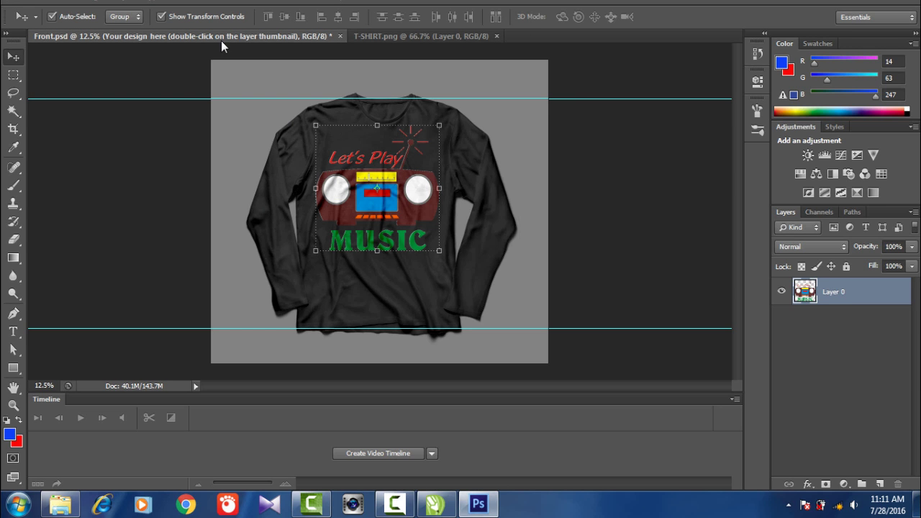
{"action": "left_click", "coordinate": [582, 216]}
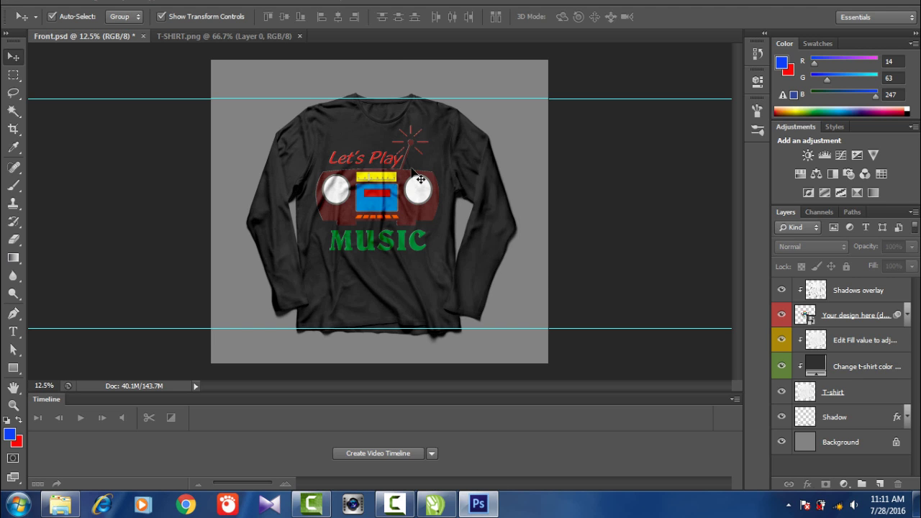
{"action": "key", "text": "ctrl+plus"}
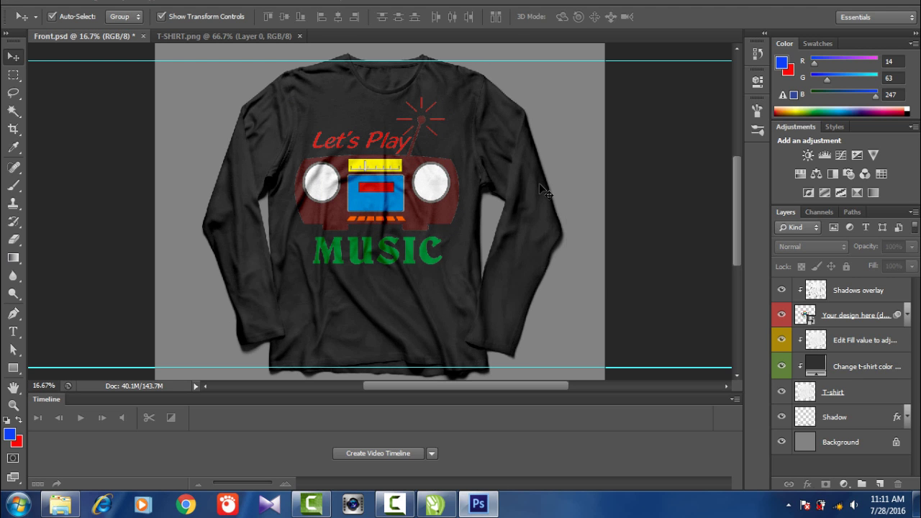
{"action": "key", "text": "ctrl+plus"}
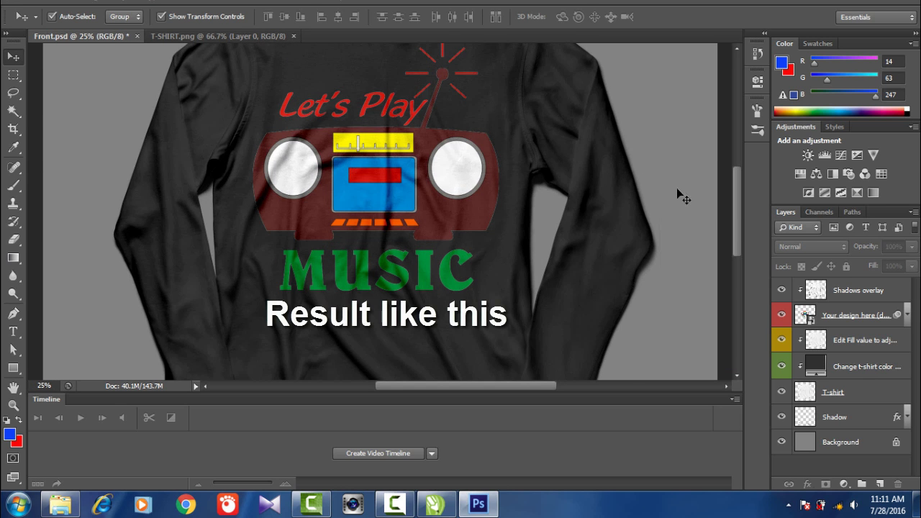
{"action": "mouse_move", "coordinate": [741, 214]}
{"action": "left_mouse_down"}
{"action": "mouse_move", "coordinate": [741, 181]}
{"action": "mouse_move", "coordinate": [742, 202]}
{"action": "left_mouse_up"}
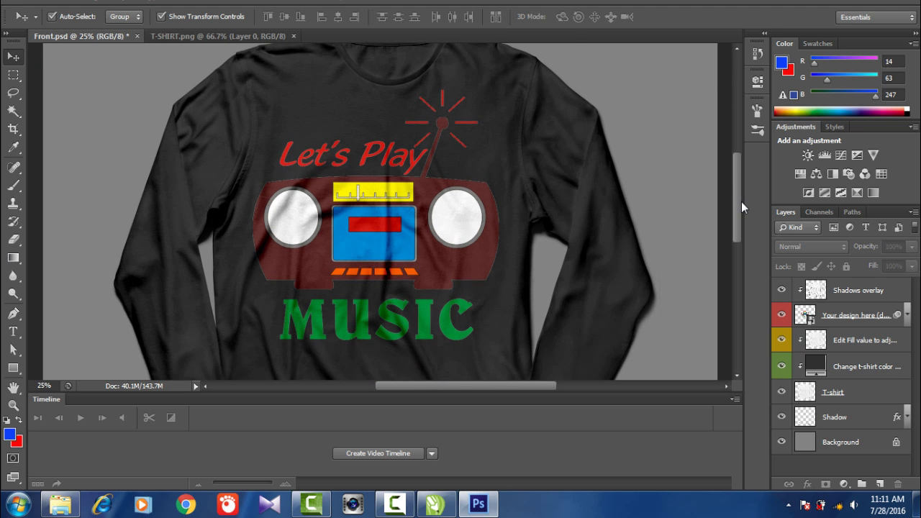
{"action": "scroll", "coordinate": [461, 252], "scroll_direction": "down", "scroll_amount": 2}
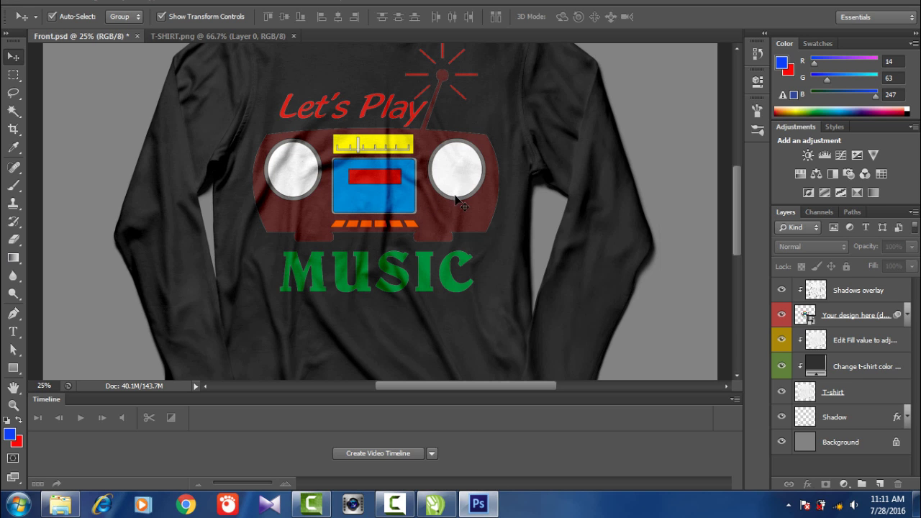
{"action": "key", "text": "ctrl+plus"}
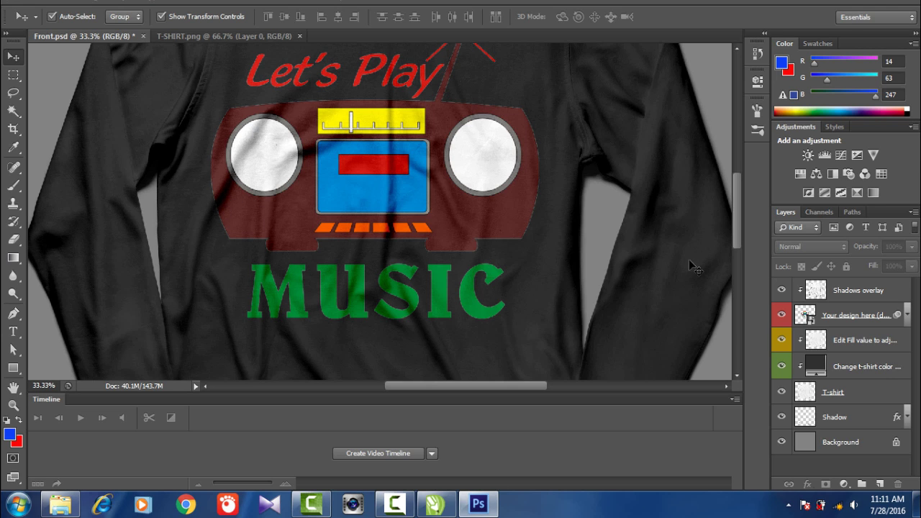
{"action": "scroll", "coordinate": [739, 205], "scroll_direction": "up", "scroll_amount": 3}
{"action": "scroll", "coordinate": [737, 190], "scroll_direction": "up", "scroll_amount": 1}
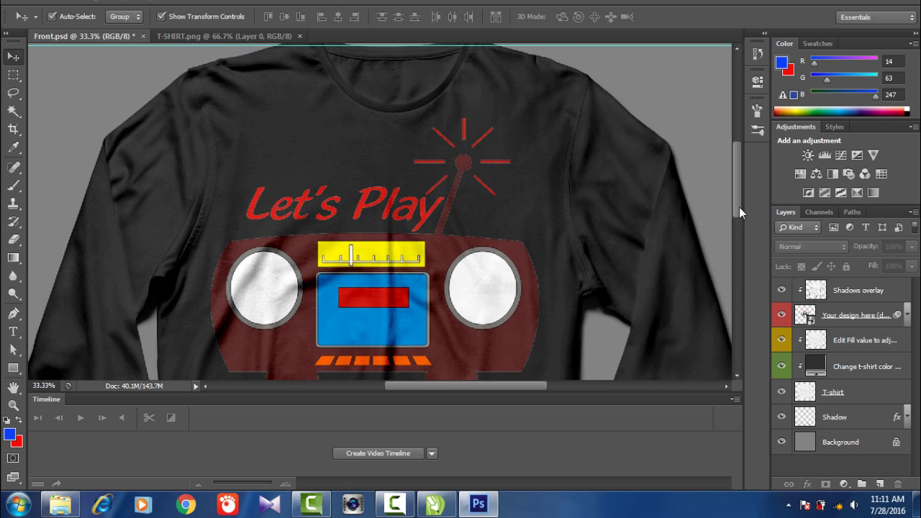
{"action": "scroll", "coordinate": [647, 223], "scroll_direction": "down", "scroll_amount": 5}
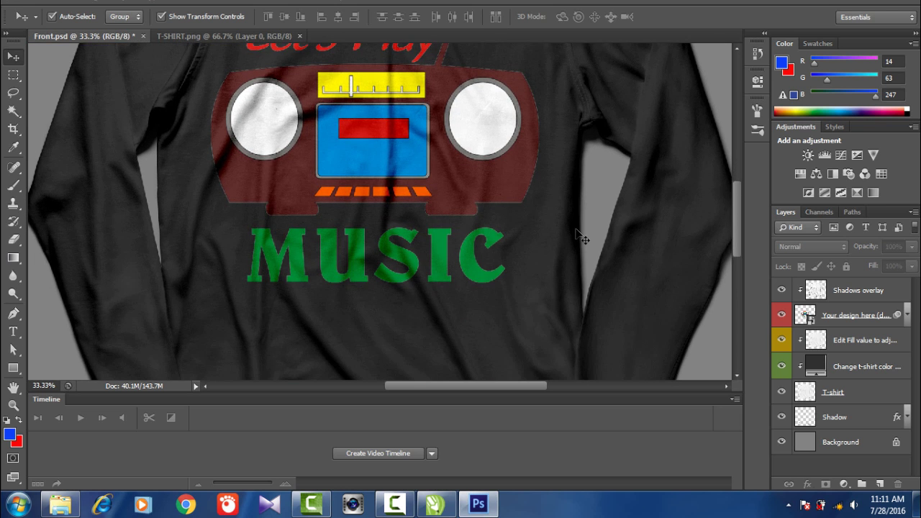
{"action": "key", "text": "ctrl+minus"}
{"action": "key", "text": "ctrl+minus"}
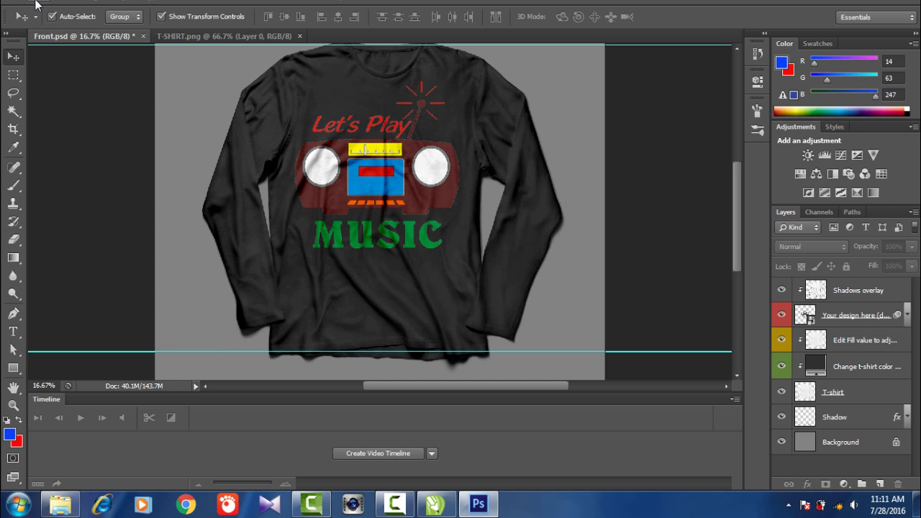
{"action": "left_click", "coordinate": [36, 3]}
Save the mockup as a JPEG named 'T-SHIRT 1', accepting the JPEG options
{"action": "left_click", "coordinate": [61, 162]}
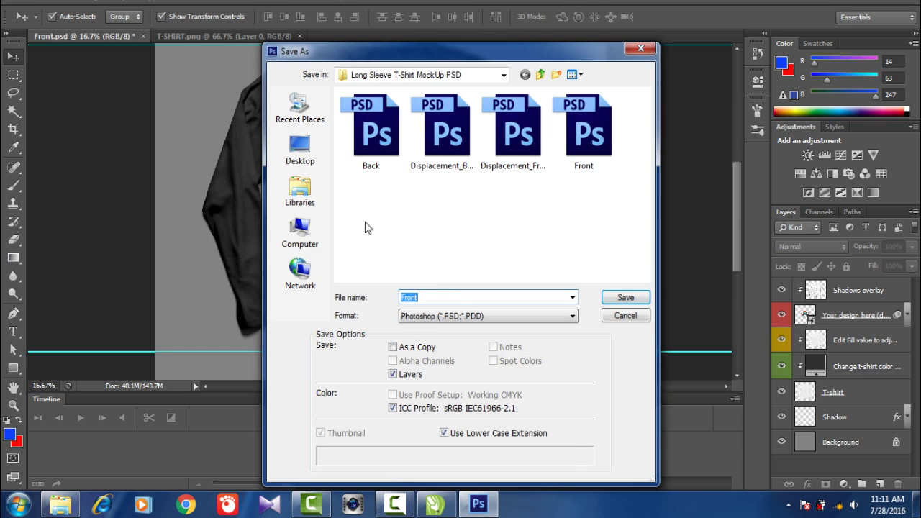
{"action": "left_click", "coordinate": [455, 324]}
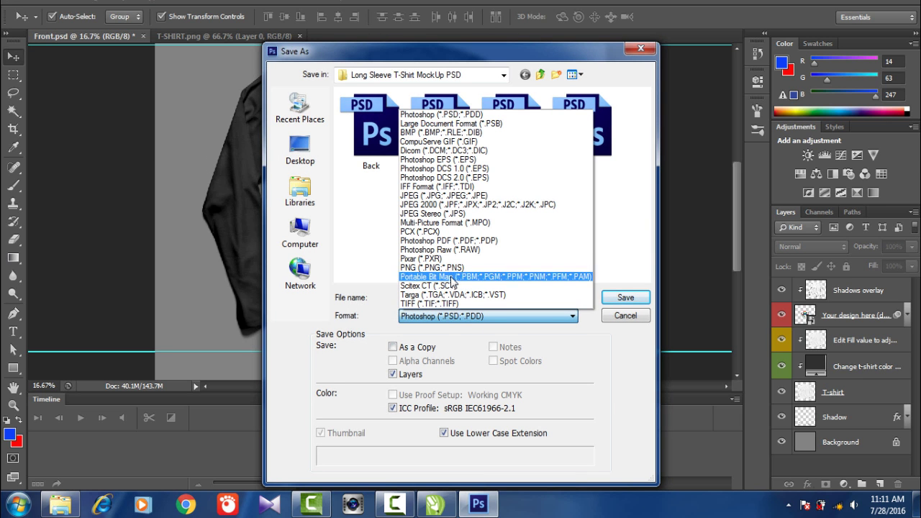
{"action": "left_click", "coordinate": [460, 195]}
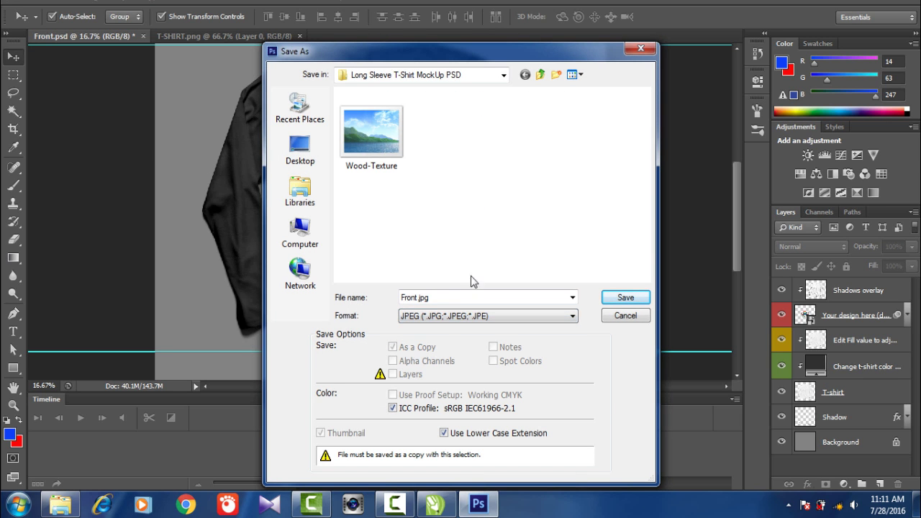
{"action": "left_click", "coordinate": [453, 294]}
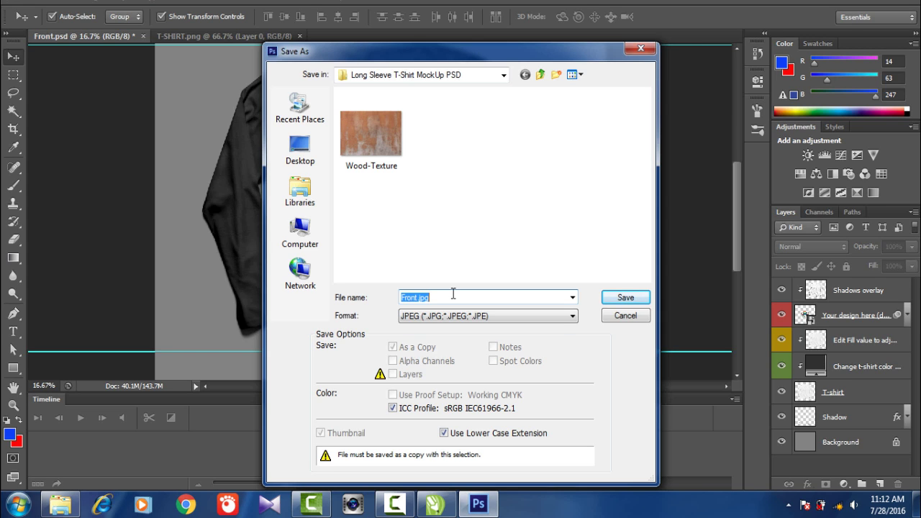
{"action": "type", "text": "T"}
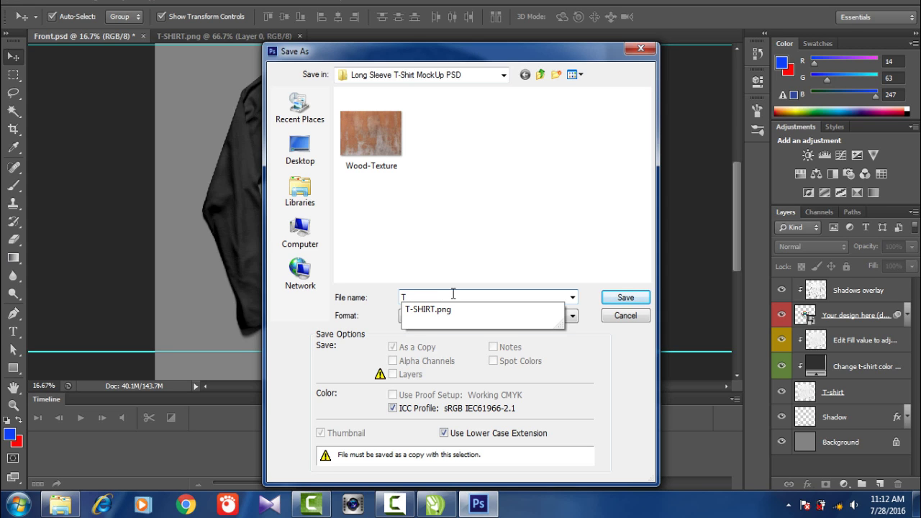
{"action": "type", "text": "-SH"}
{"action": "type", "text": "IRT"}
{"action": "type", "text": " 1"}
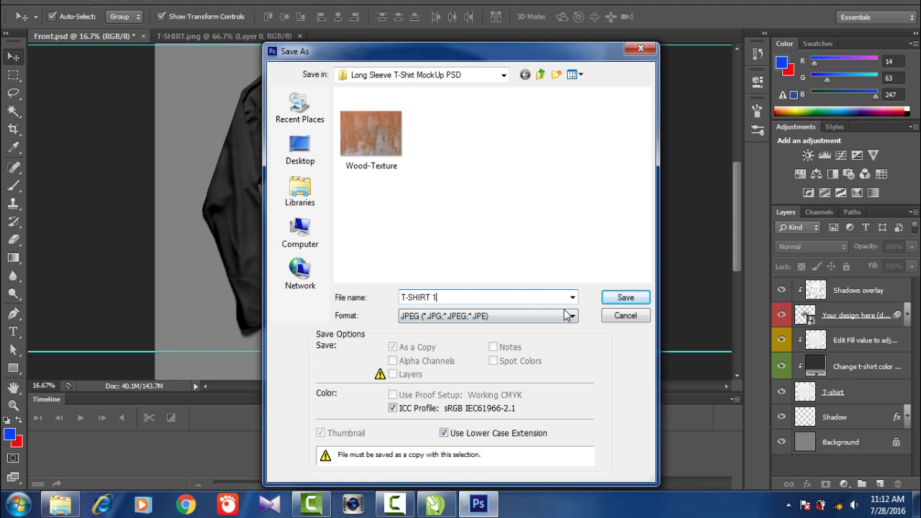
{"action": "left_click", "coordinate": [617, 298]}
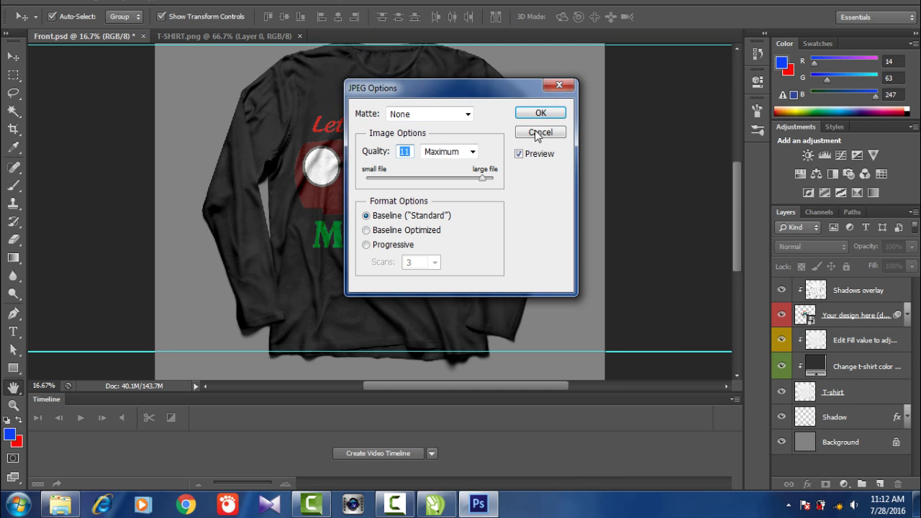
{"action": "left_click", "coordinate": [542, 116]}
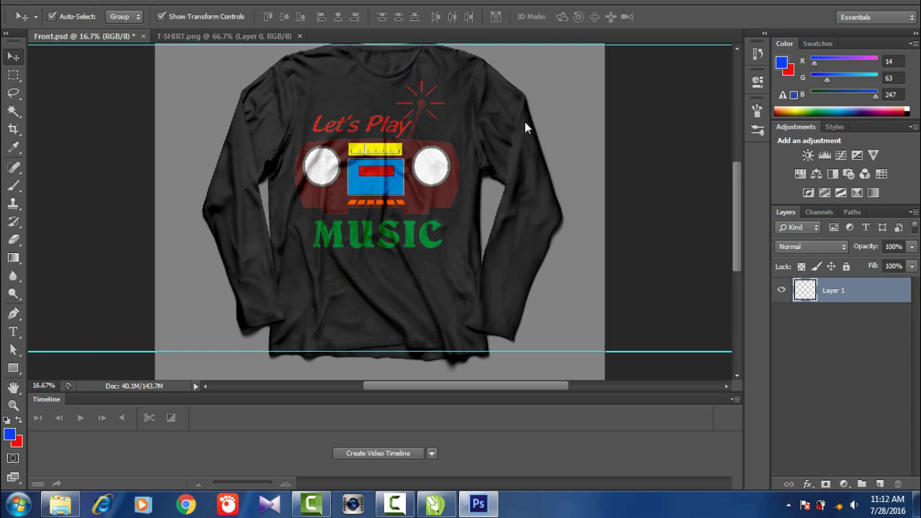
Open T-SHIRT 1 from the Long Sleeve T-Shirt MockUp PSD folder
{"action": "left_click", "coordinate": [69, 507]}
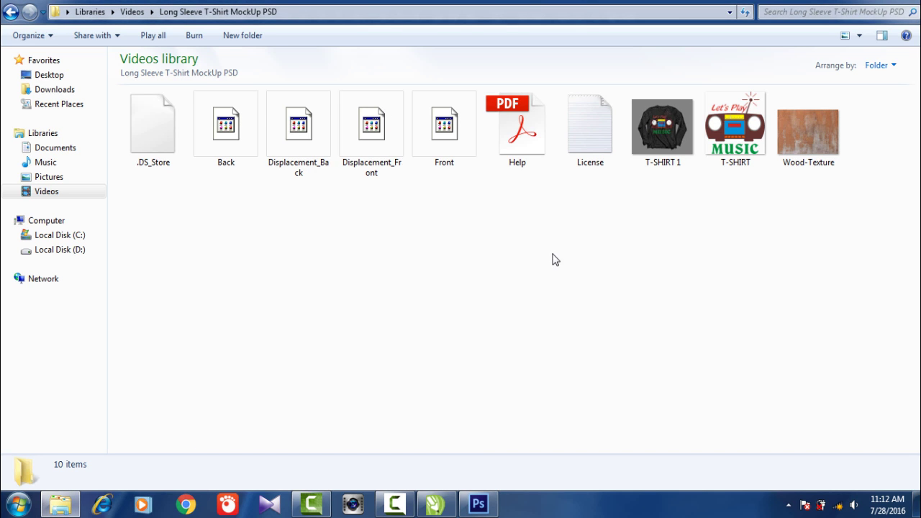
{"action": "double_click", "coordinate": [658, 147]}
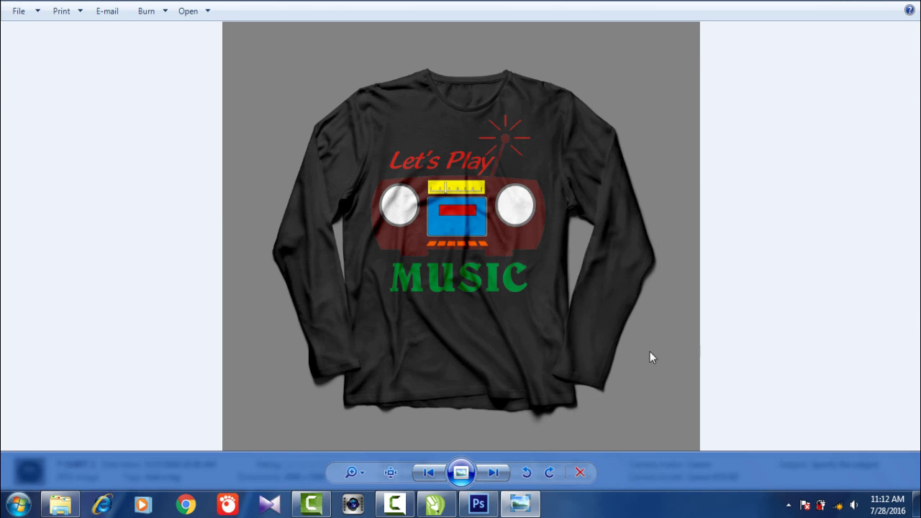
{"action": "left_click", "coordinate": [352, 472]}
{"action": "left_click_drag", "start_coordinate": [352, 472], "coordinate": [358, 470]}
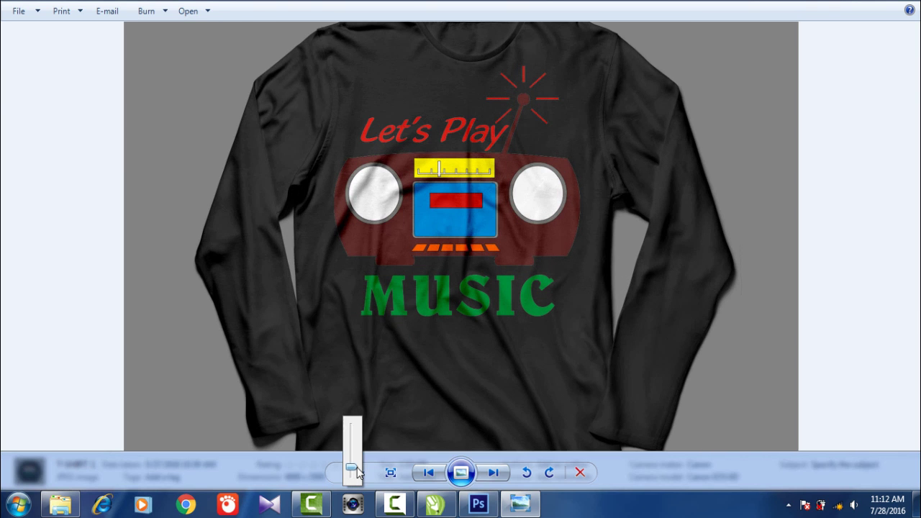
{"action": "scroll", "coordinate": [540, 252], "scroll_direction": "up", "scroll_amount": 3}
{"action": "scroll", "coordinate": [537, 250], "scroll_direction": "down", "scroll_amount": 3}
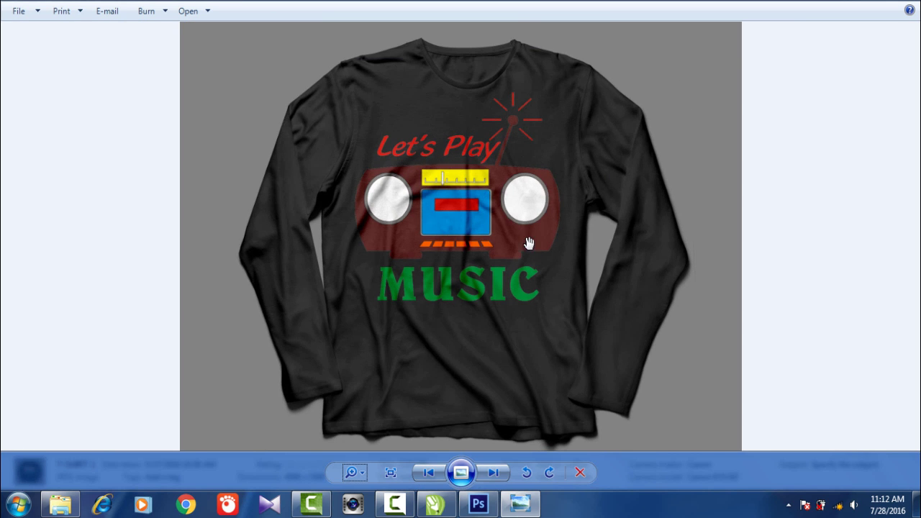
{"action": "scroll", "coordinate": [509, 178], "scroll_direction": "up", "scroll_amount": 1}
{"action": "scroll", "coordinate": [509, 178], "scroll_direction": "down", "scroll_amount": 1}
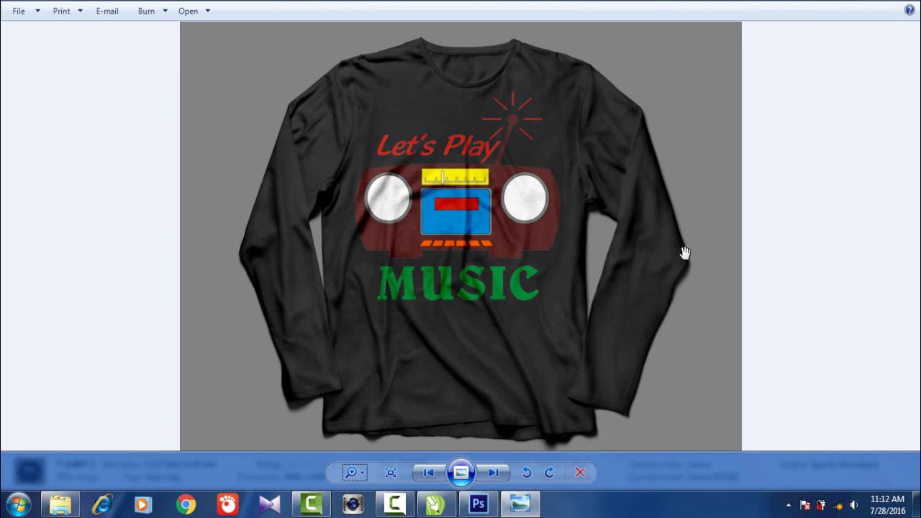